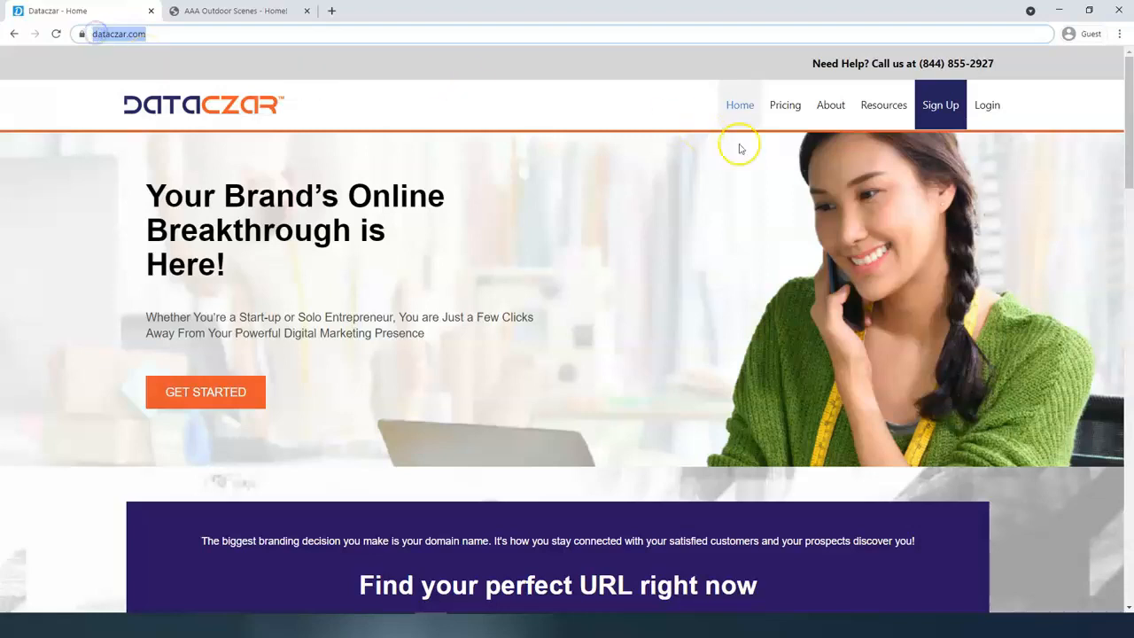
Go to the Dataczar account dashboard through the login, and open the website management section in full screen.
click(991, 112)
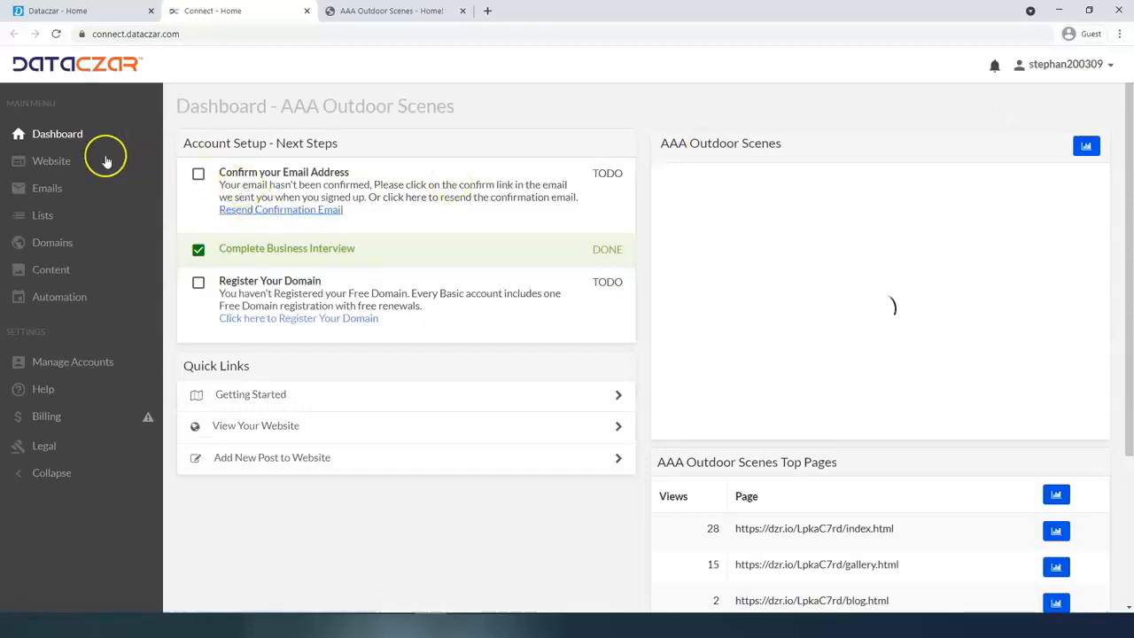
click(150, 12)
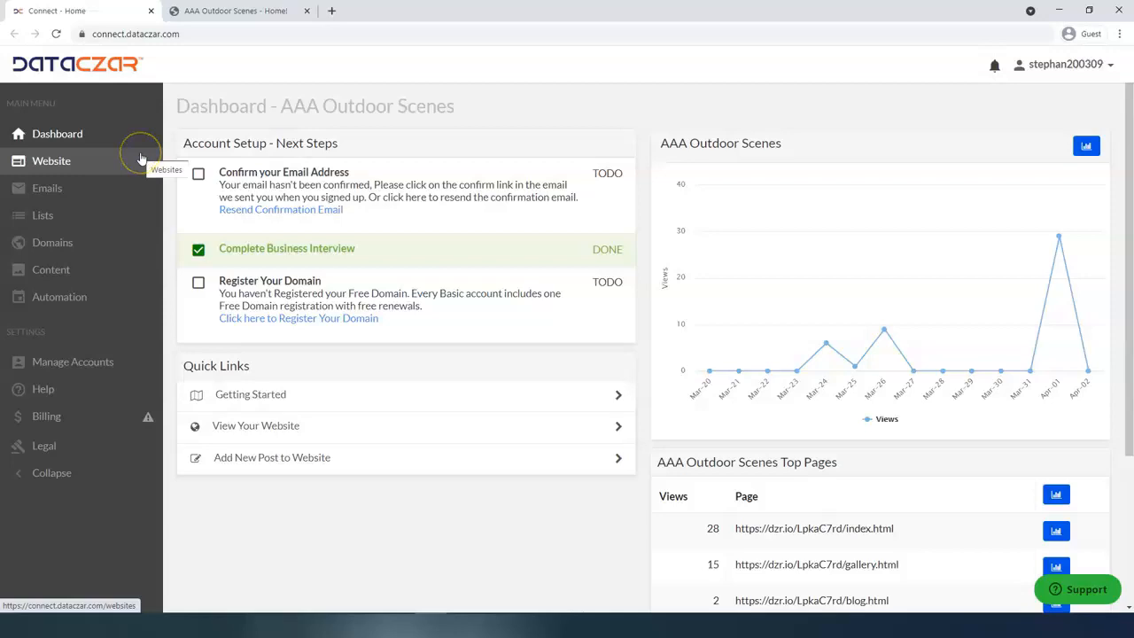
key(F11)
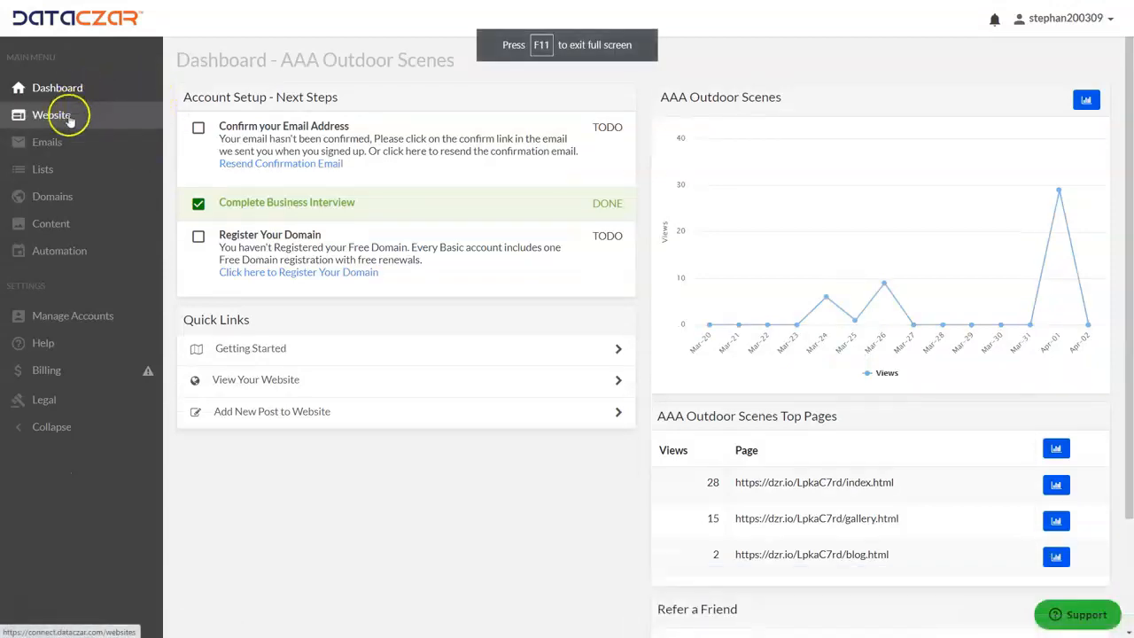
click(69, 120)
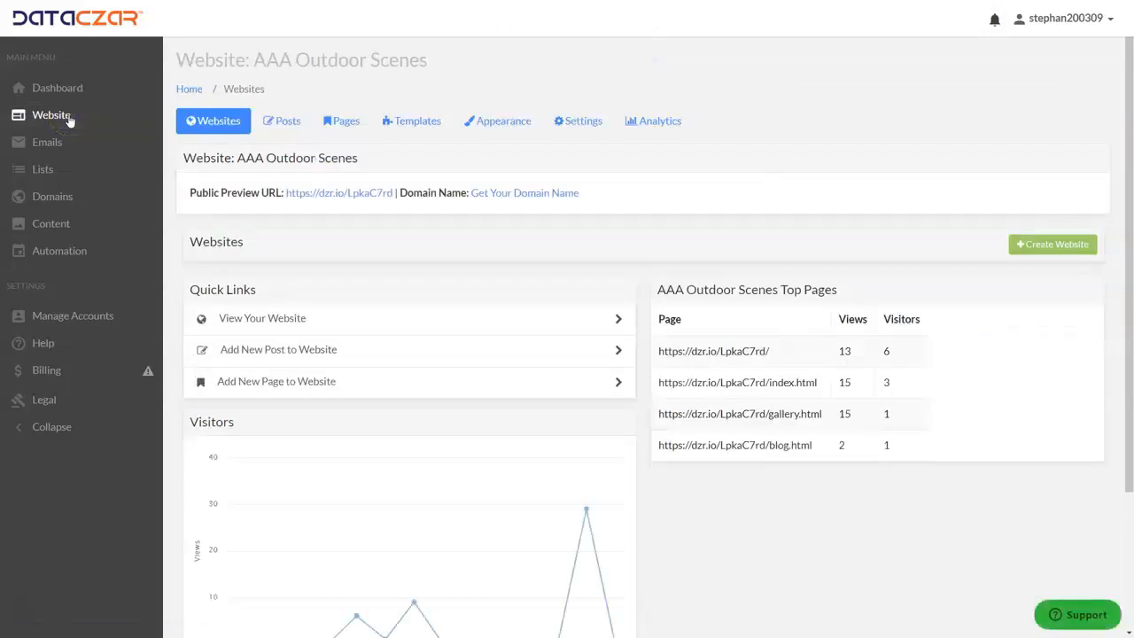
Look at the Gallery and Home! pages on the live AAA Outdoor Scenes site, and return to the website manager.
click(351, 126)
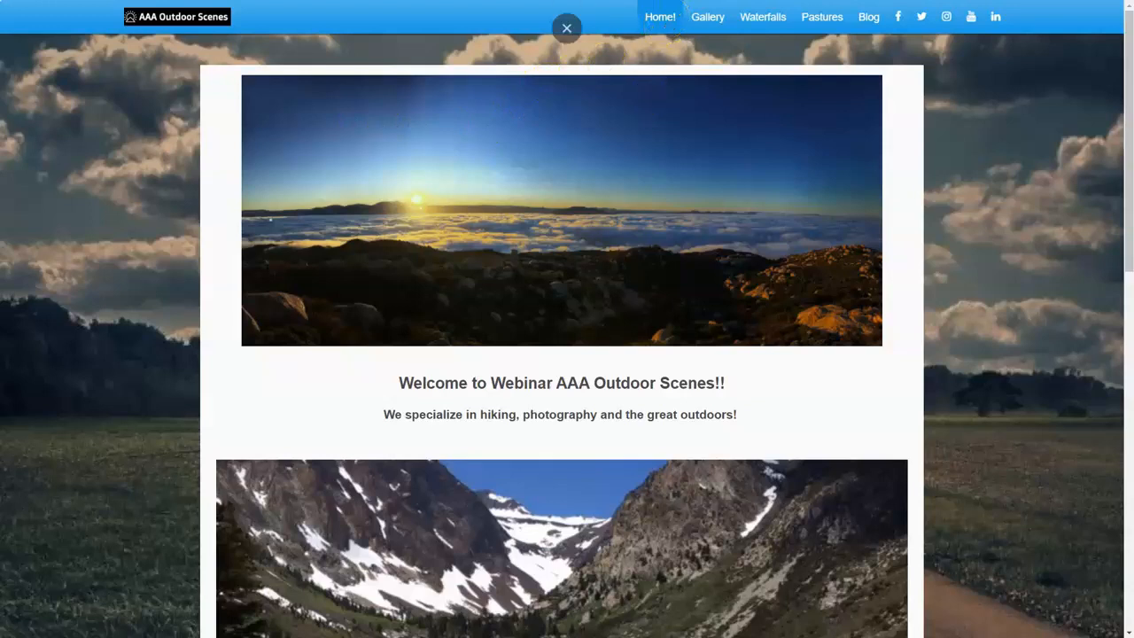
click(709, 17)
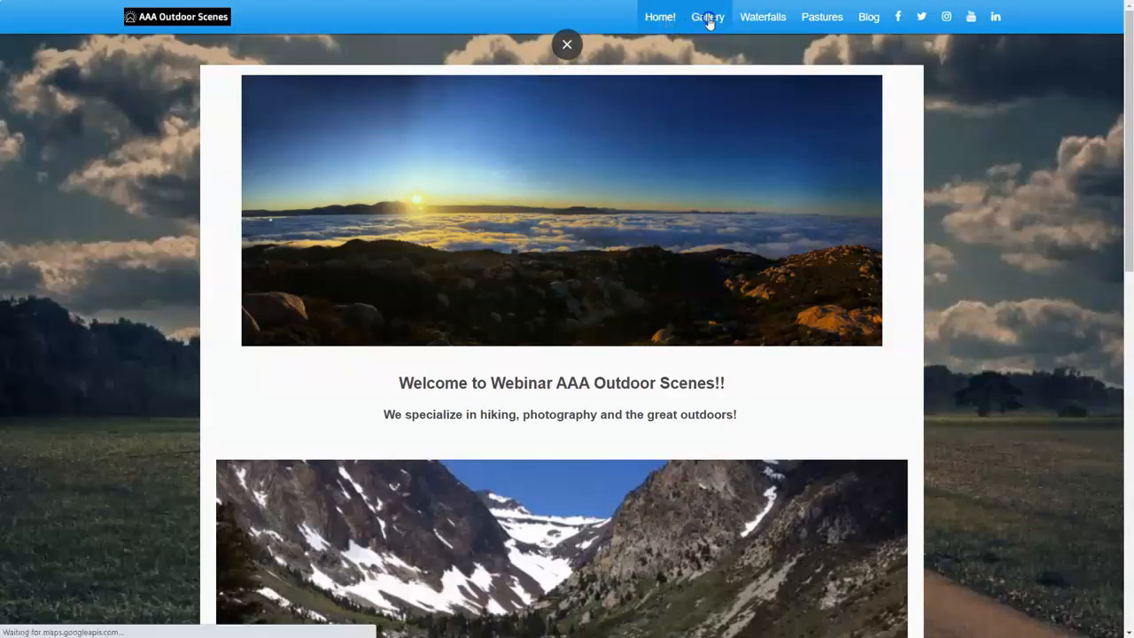
click(657, 19)
key(ctrl+Tab)
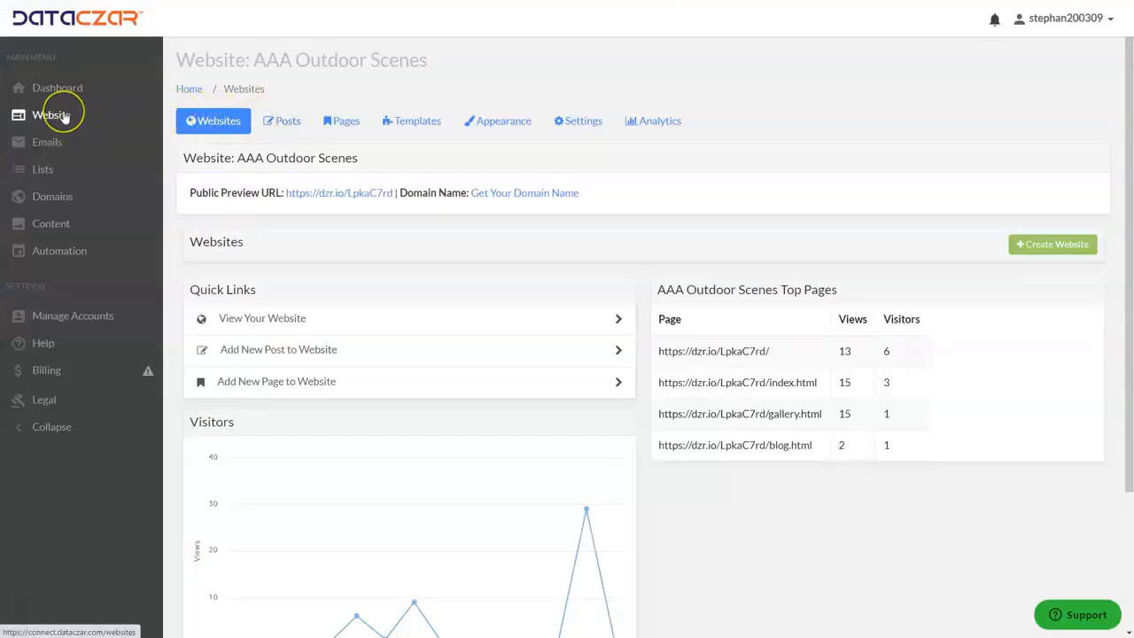
Open the Home! page for editing from the website's list of pages.
click(347, 125)
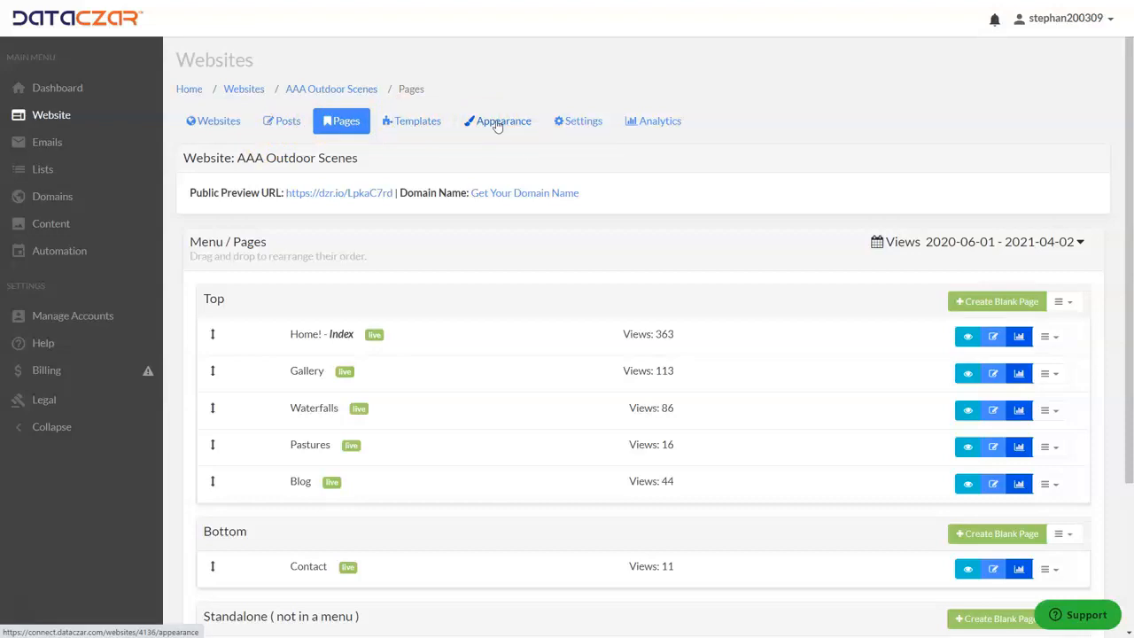
click(580, 129)
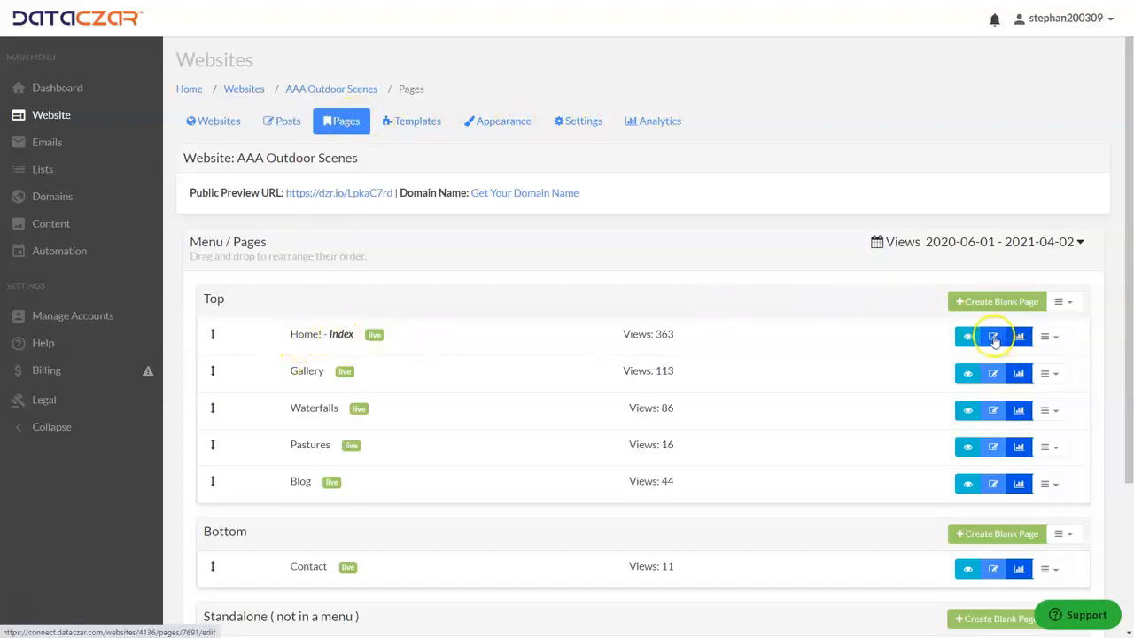
click(993, 338)
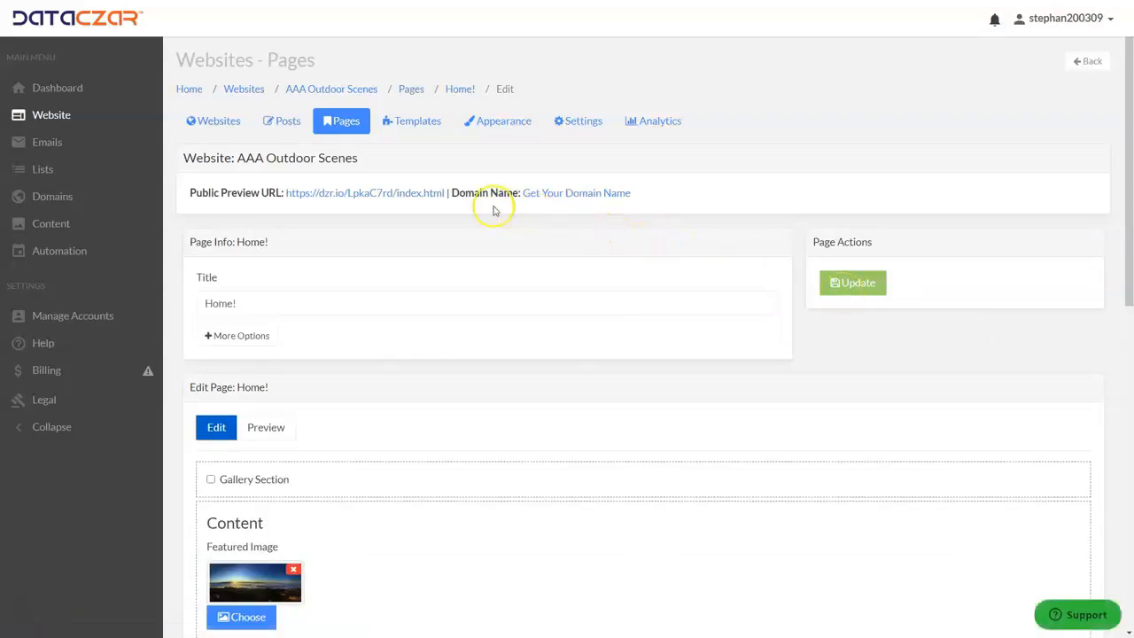
Enable the Gallery Section on the Home! page and use the cliff-and-valley photo from My Images for its first item.
scroll(490, 209, down, 2)
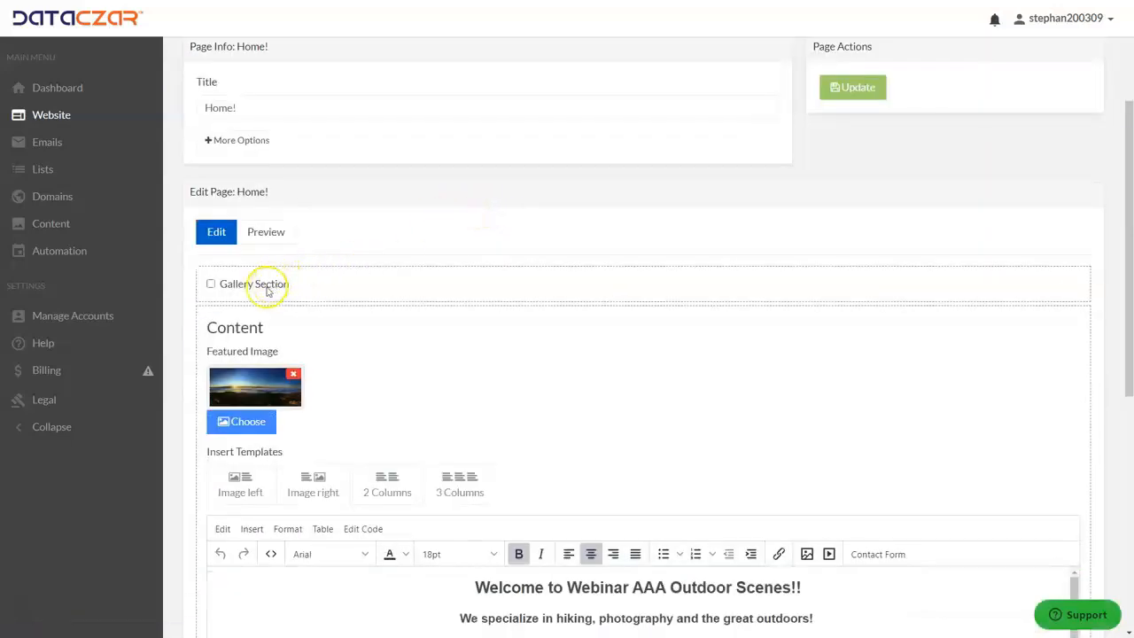
click(211, 284)
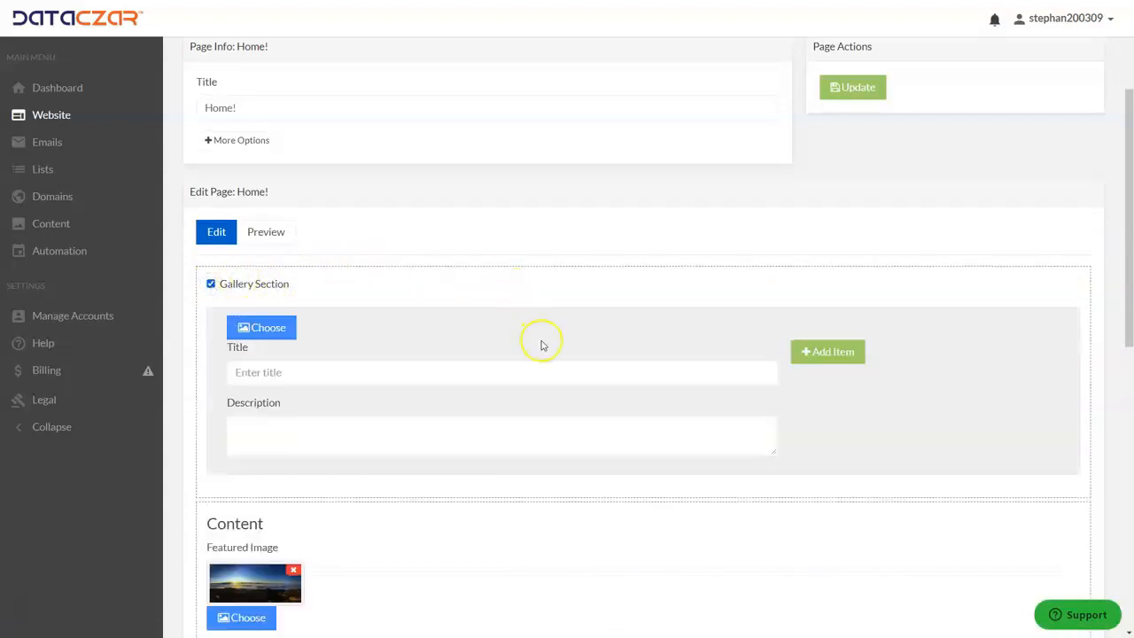
click(274, 329)
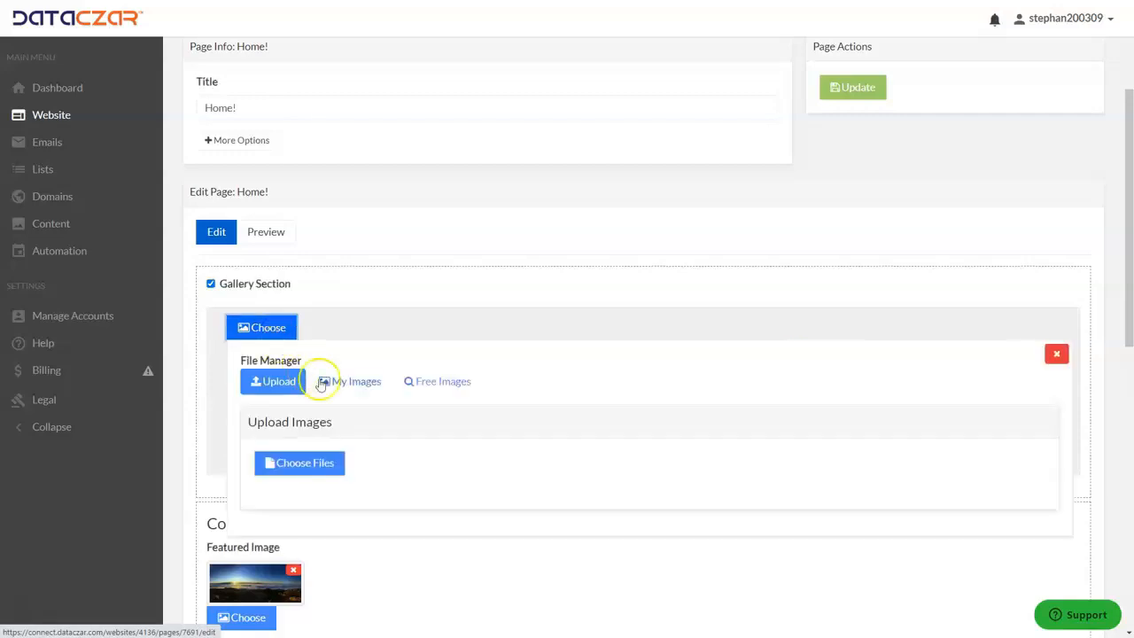
click(367, 387)
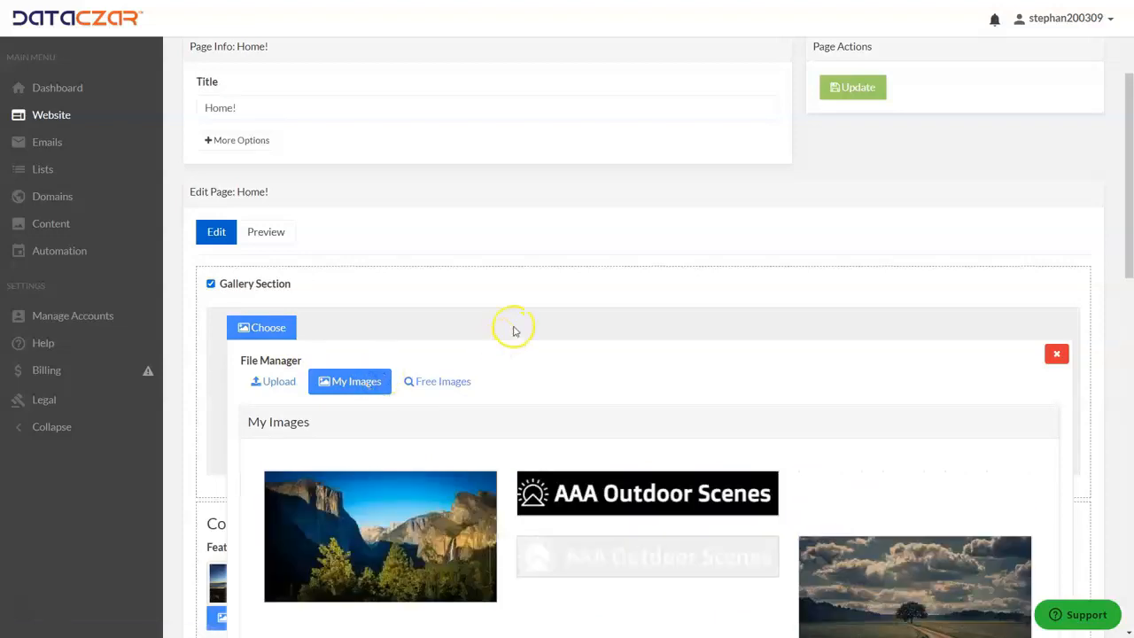
mouse_move(383, 542)
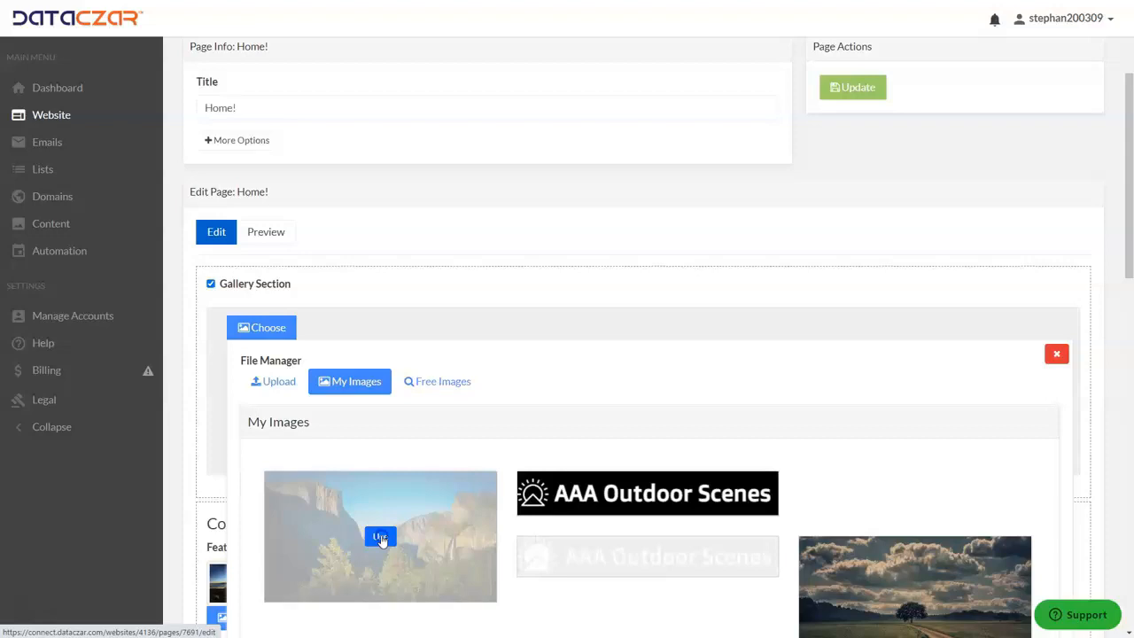
click(380, 537)
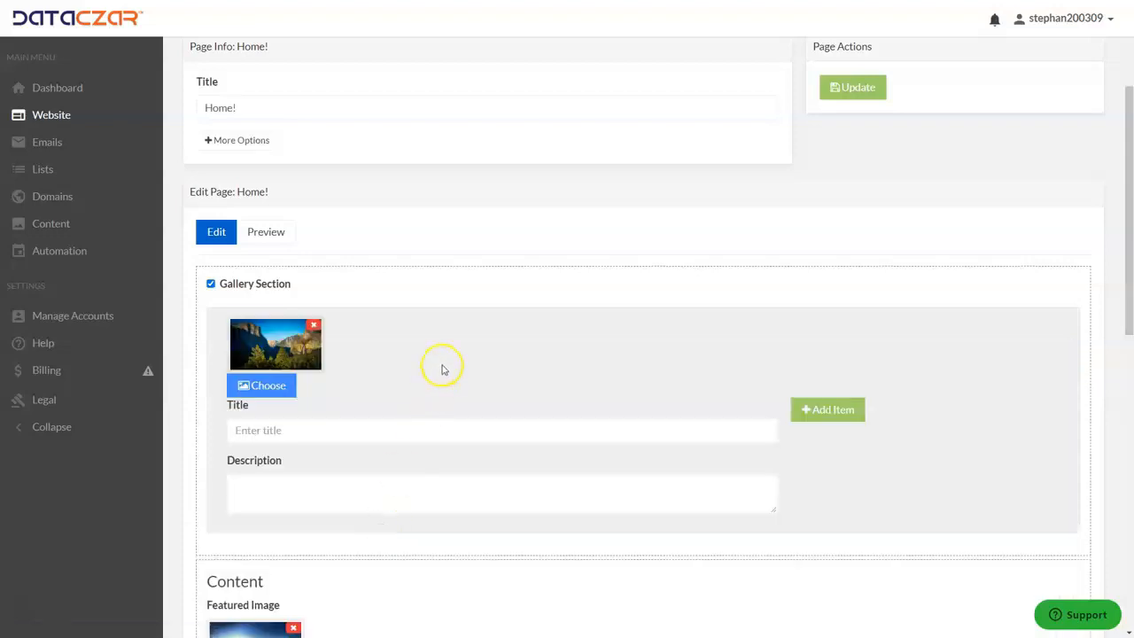
Title the first gallery item "Yosemite, CA", describe it as "El Capitan", and add it to the gallery.
click(278, 430)
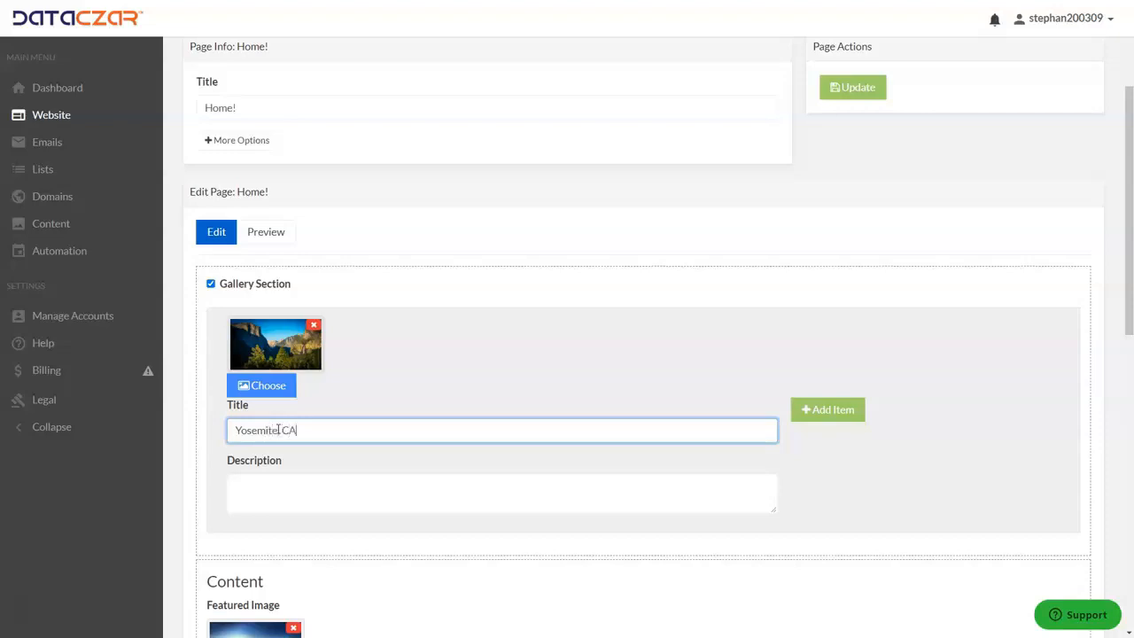
drag(309, 430, 208, 432)
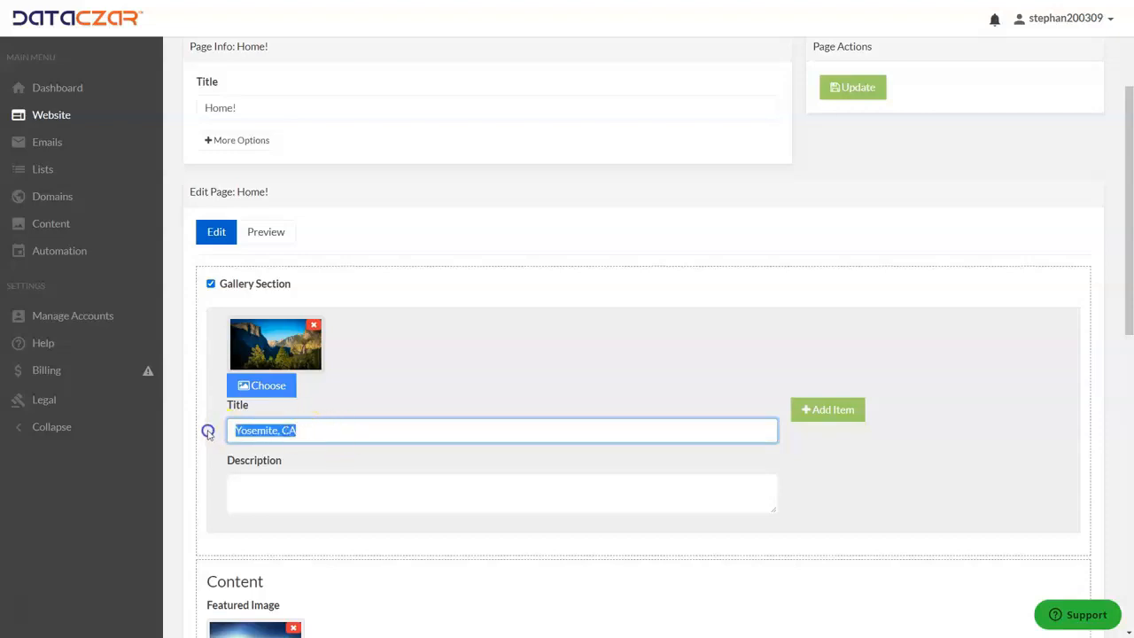
click(344, 425)
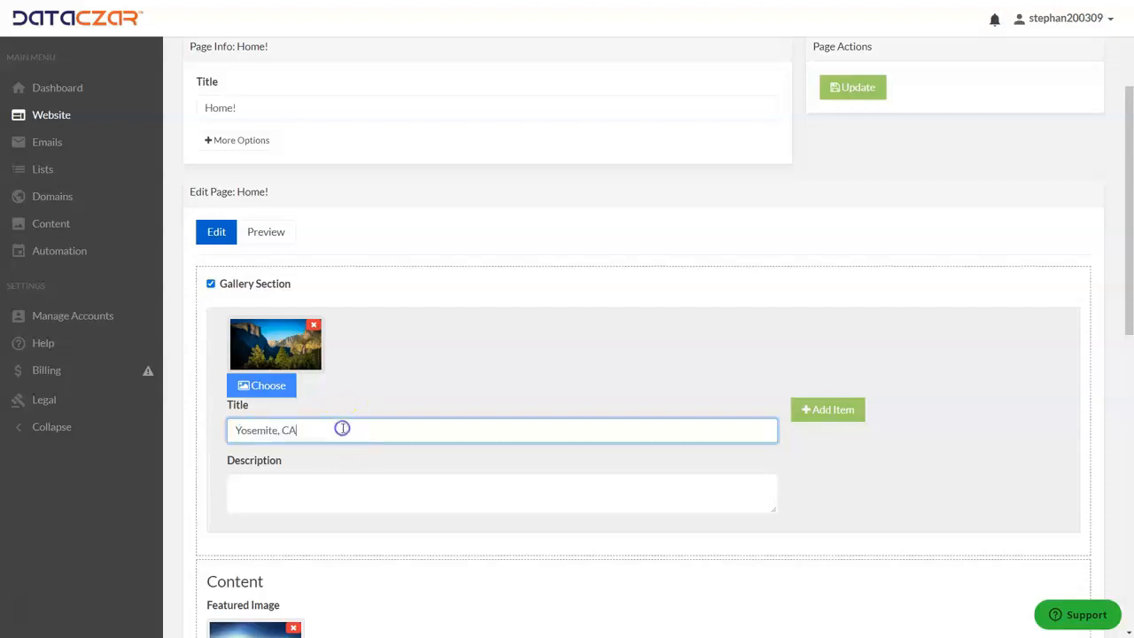
click(248, 479)
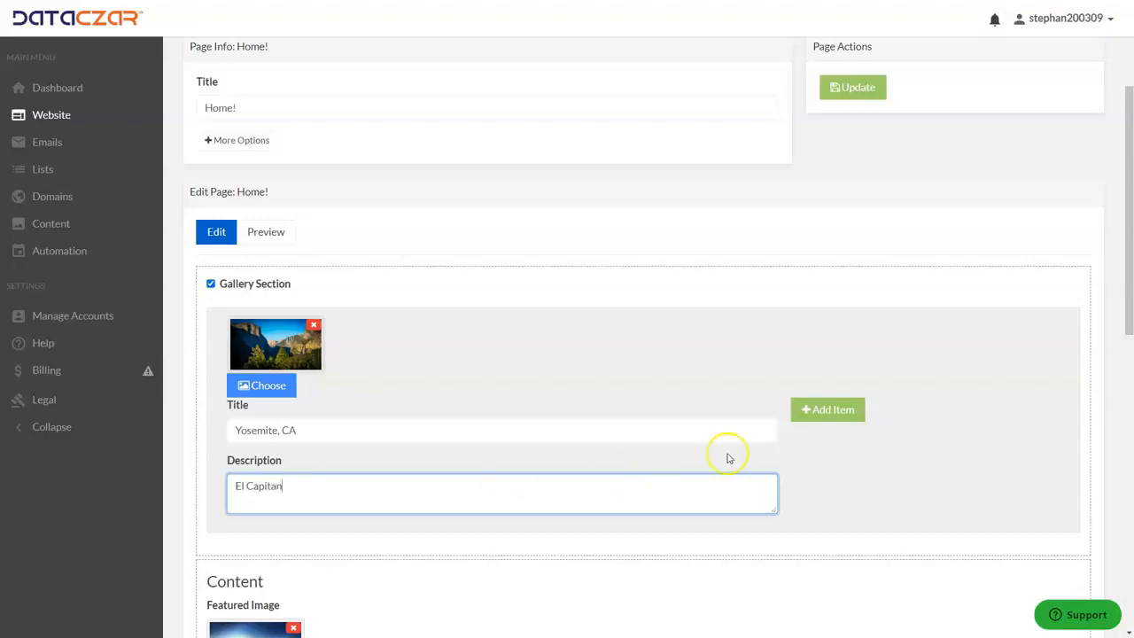
click(847, 409)
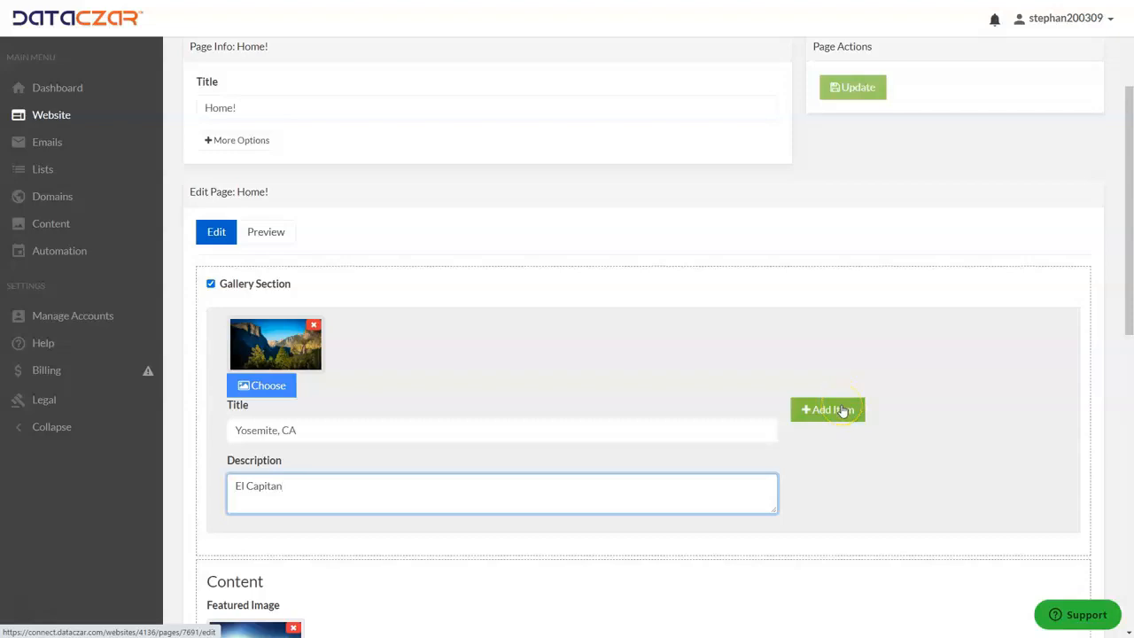
click(844, 410)
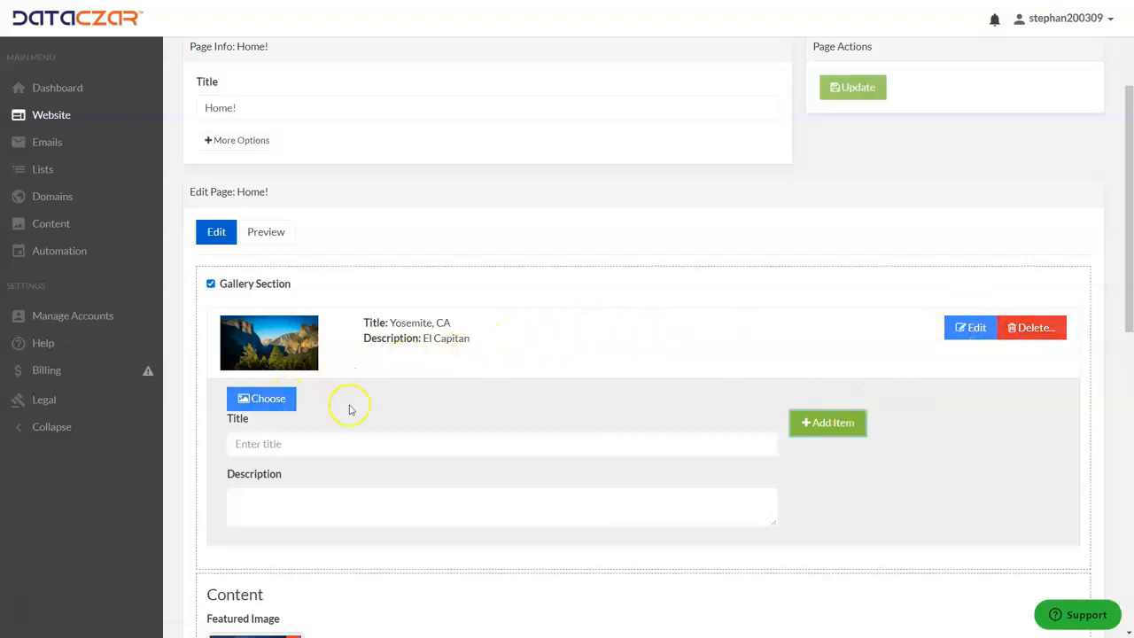
Choose the tall waterfall photo from My Images as the picture for the second gallery item.
click(266, 400)
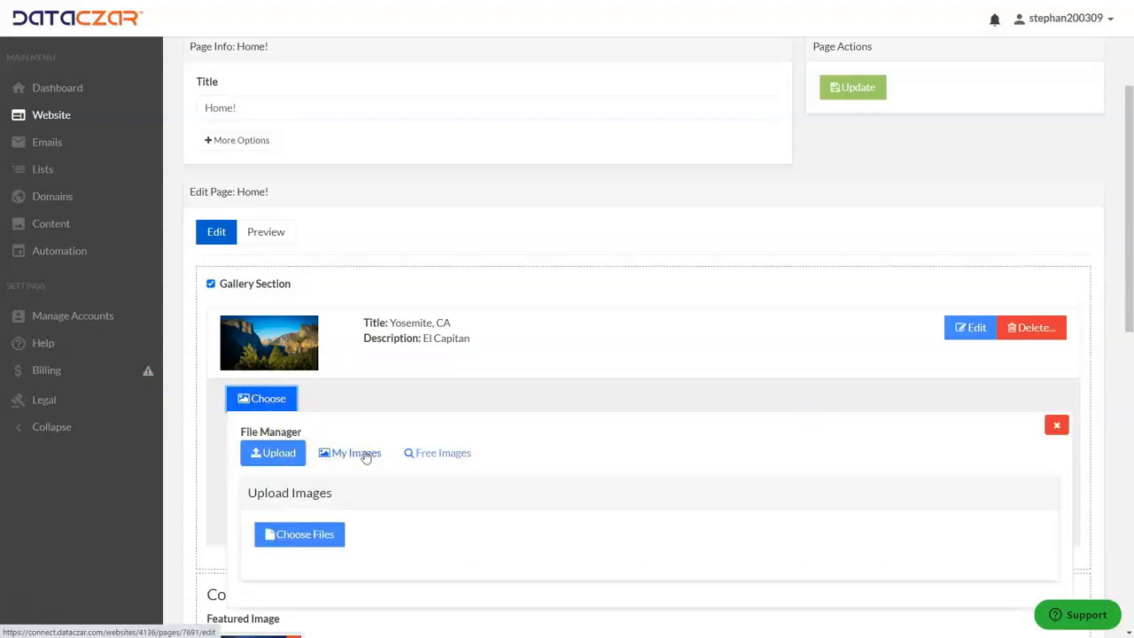
click(286, 526)
click(360, 456)
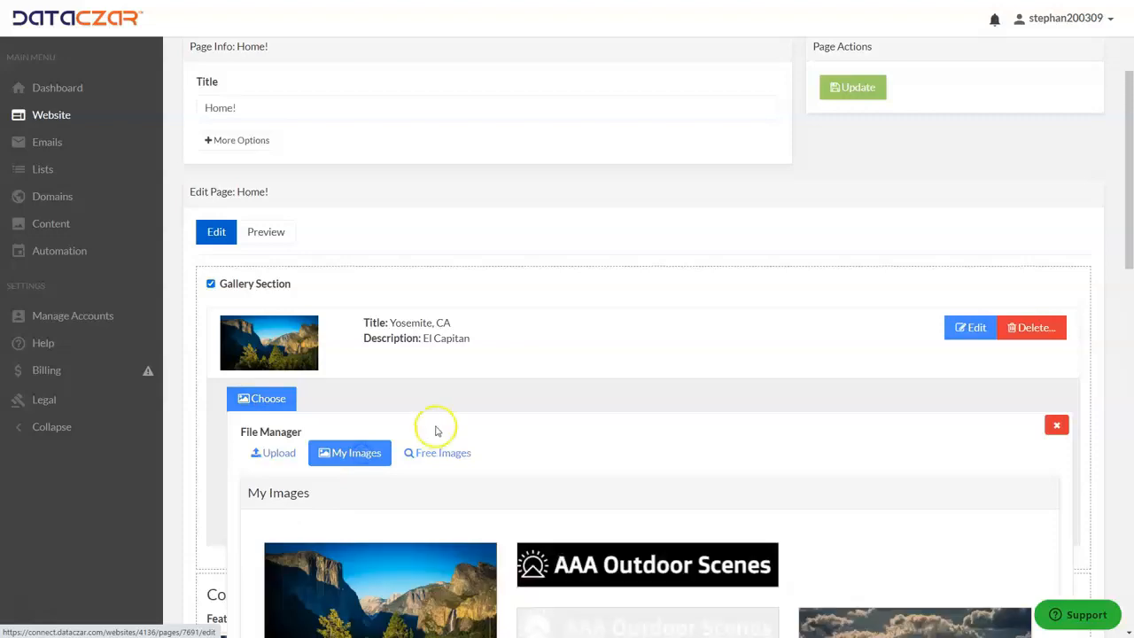
scroll(552, 384, down, 3)
scroll(559, 359, down, 2)
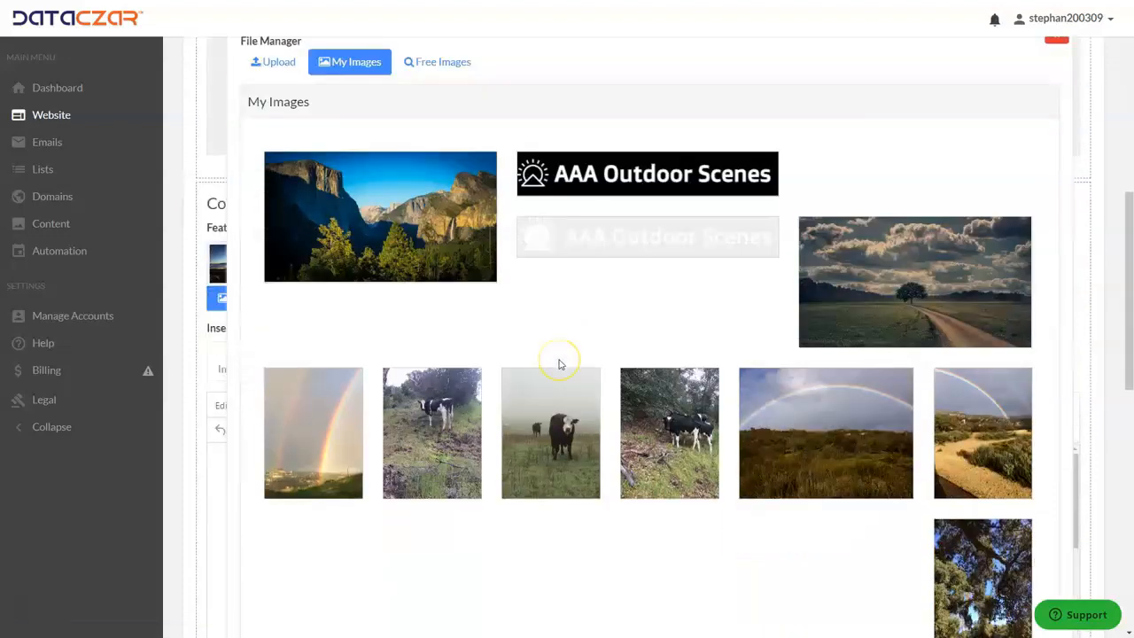
scroll(559, 364, down, 7)
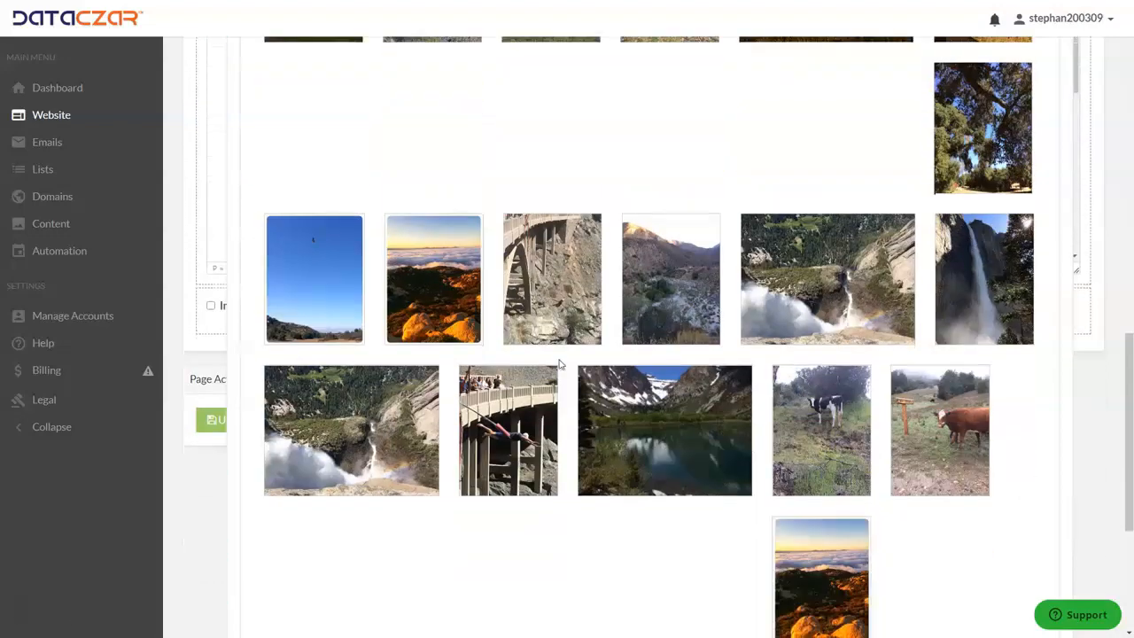
click(984, 266)
click(984, 280)
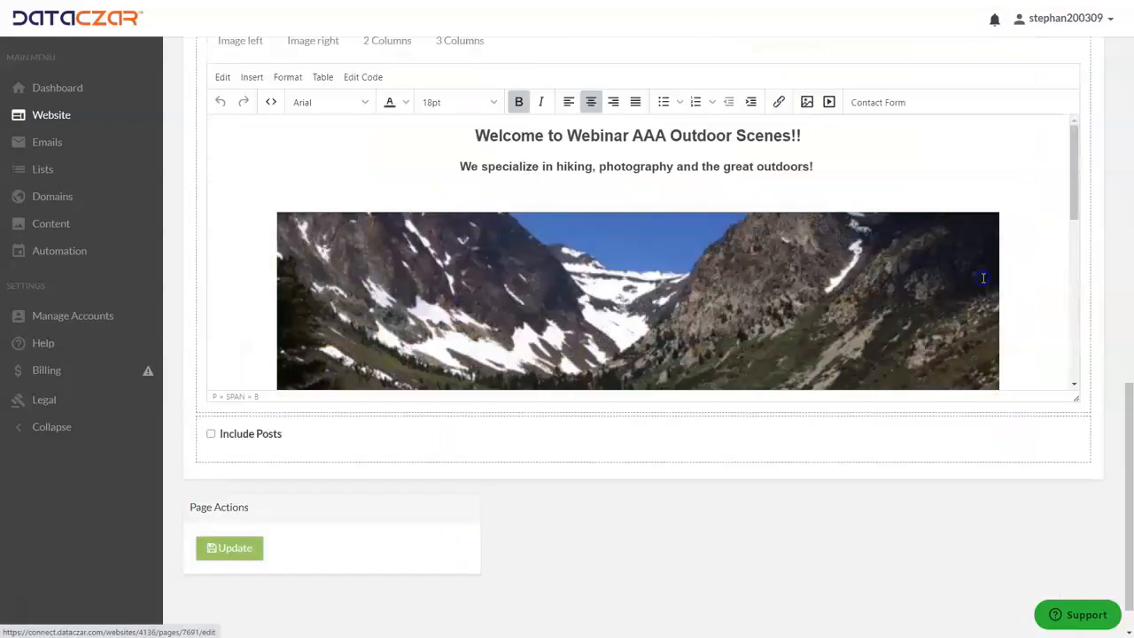
scroll(519, 266, up, 3)
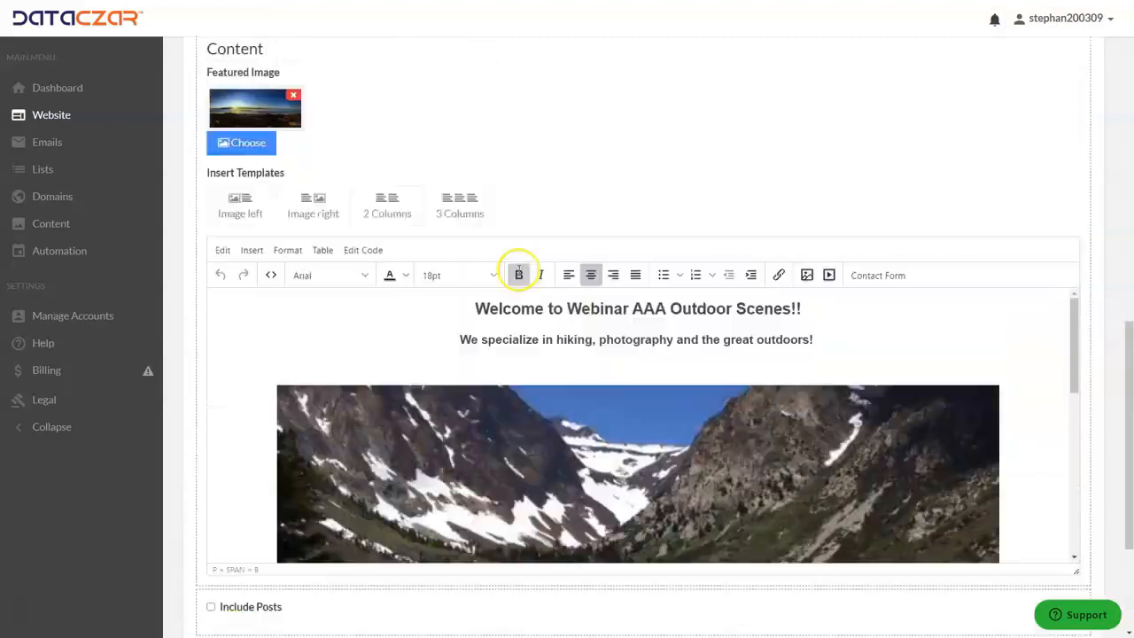
scroll(519, 275, up, 7)
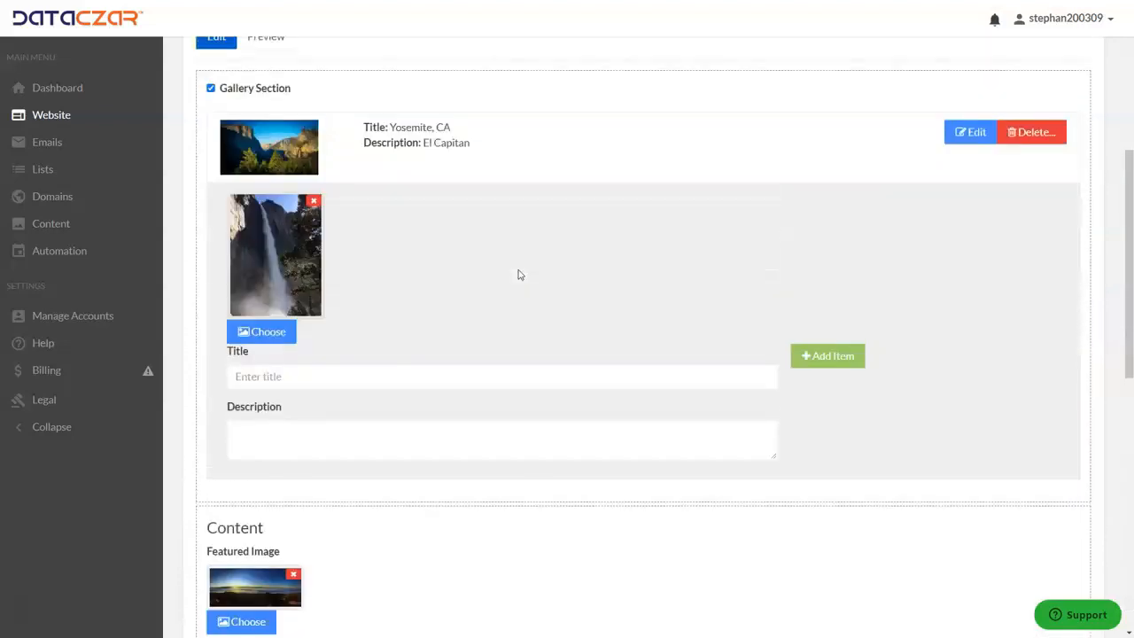
scroll(519, 275, down, 2)
Title the waterfall item "Yosemite, CA", describe it as "Upper Yosemite Falls", and add it to the gallery.
click(277, 381)
text(Yosemite, CA)
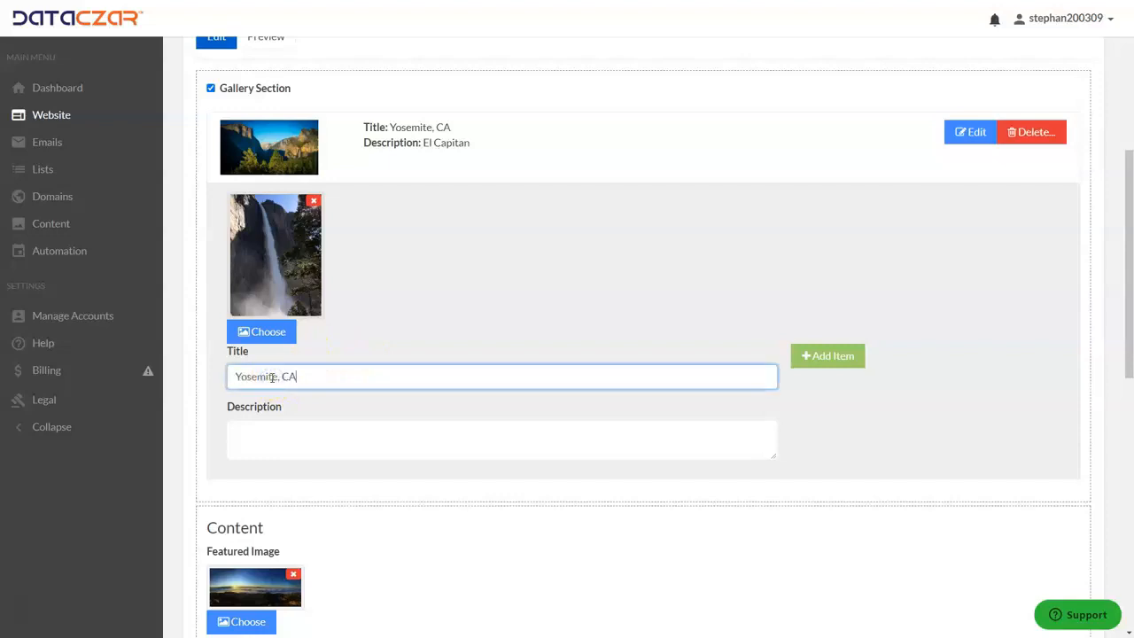
click(252, 431)
text(Upper Yosemite Falls)
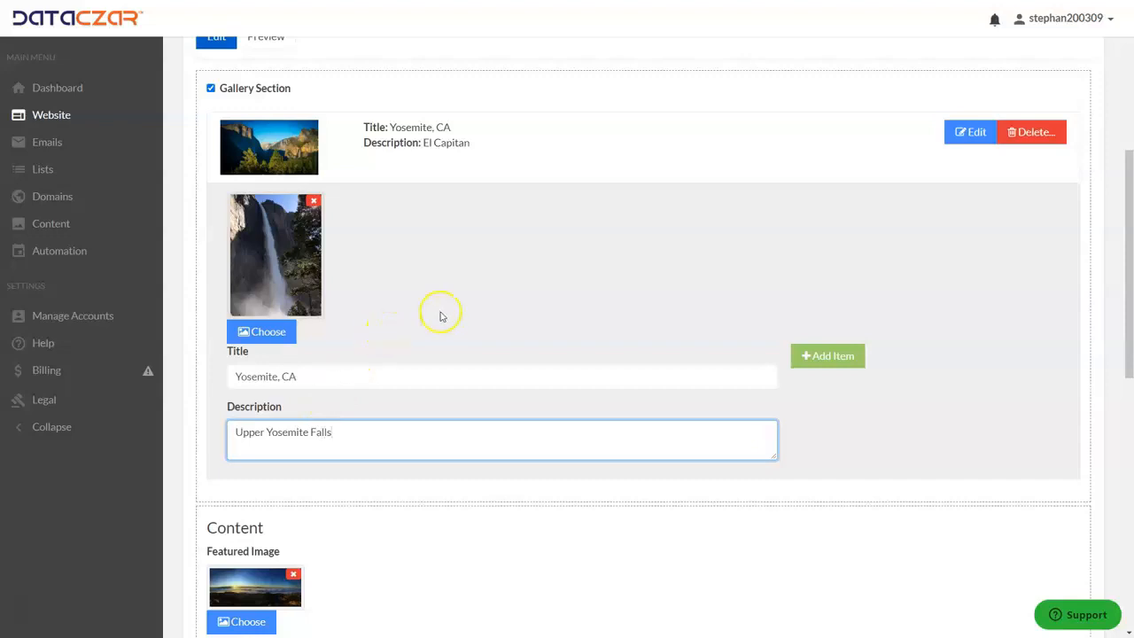
click(828, 359)
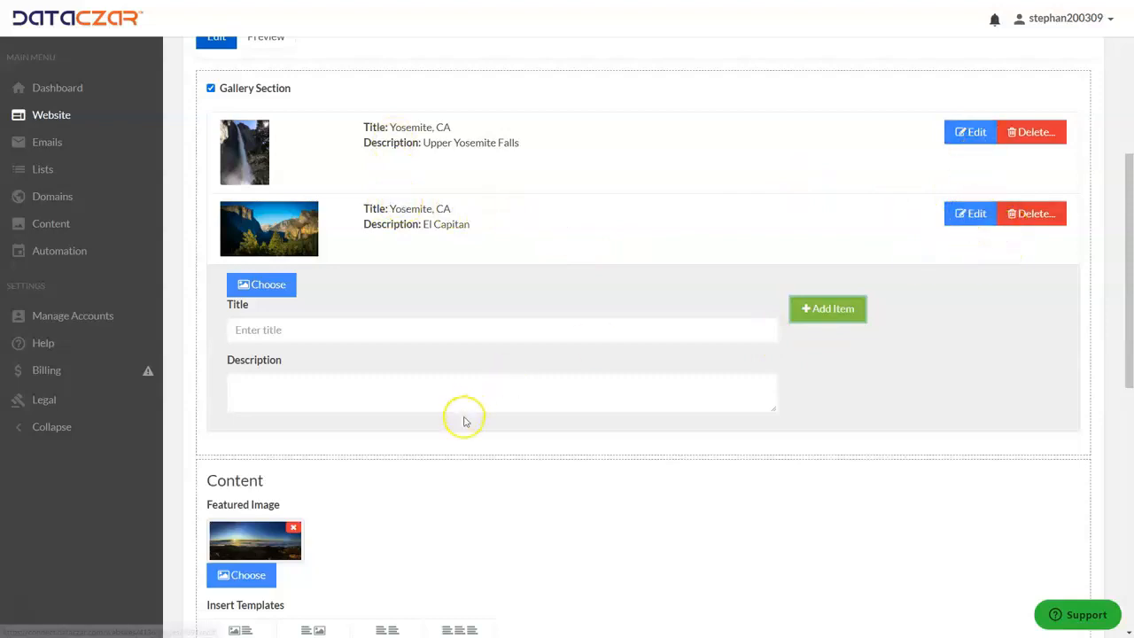
Update the Home! page to save its gallery, and return to the website's list of pages.
scroll(468, 410, down, 5)
scroll(333, 388, down, 5)
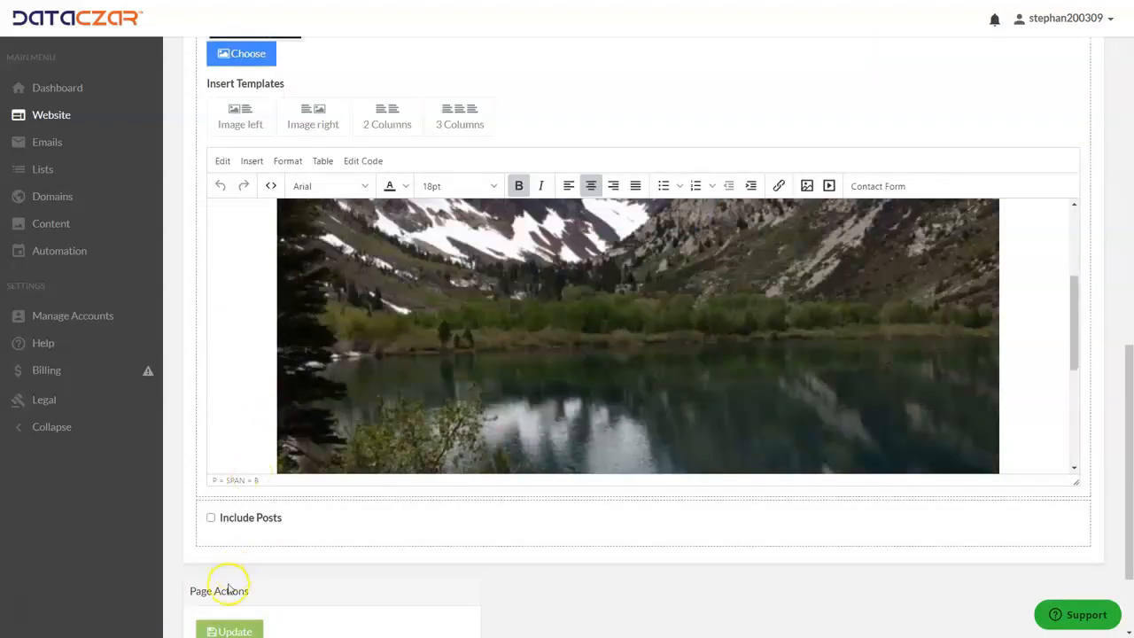
scroll(223, 577, down, 3)
click(239, 506)
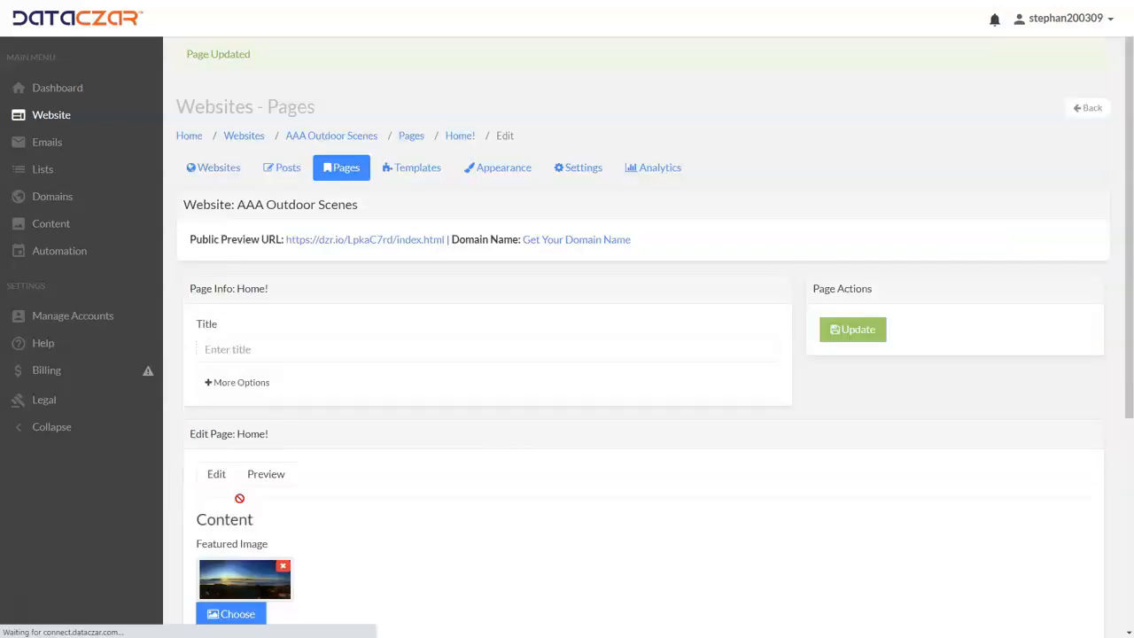
click(345, 171)
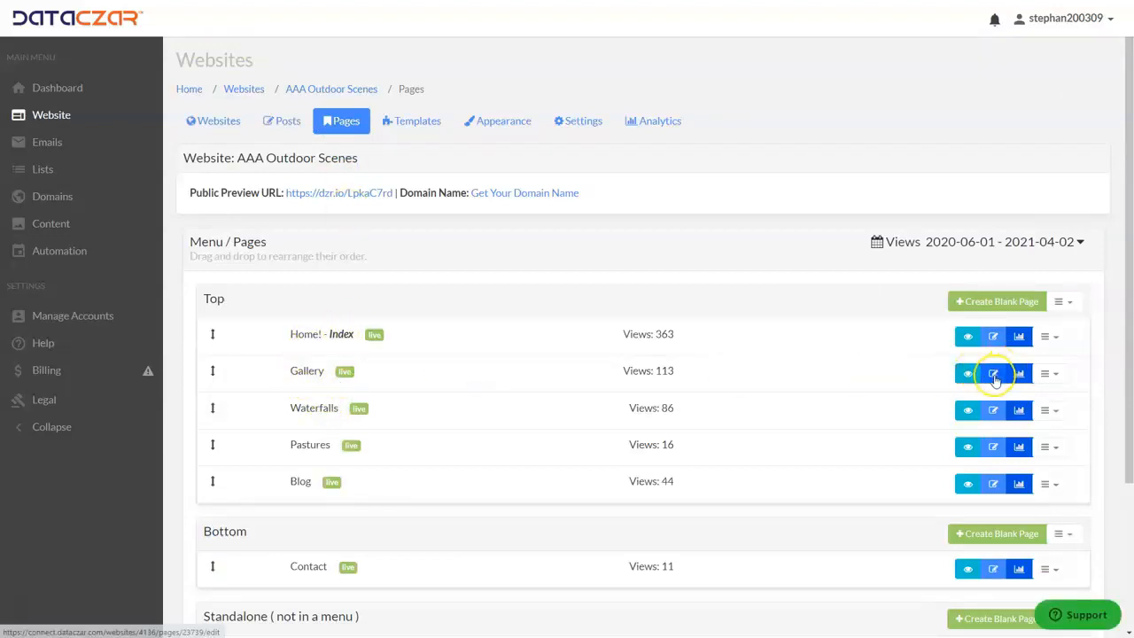
Open the Gallery page for editing and enable its gallery section.
click(994, 375)
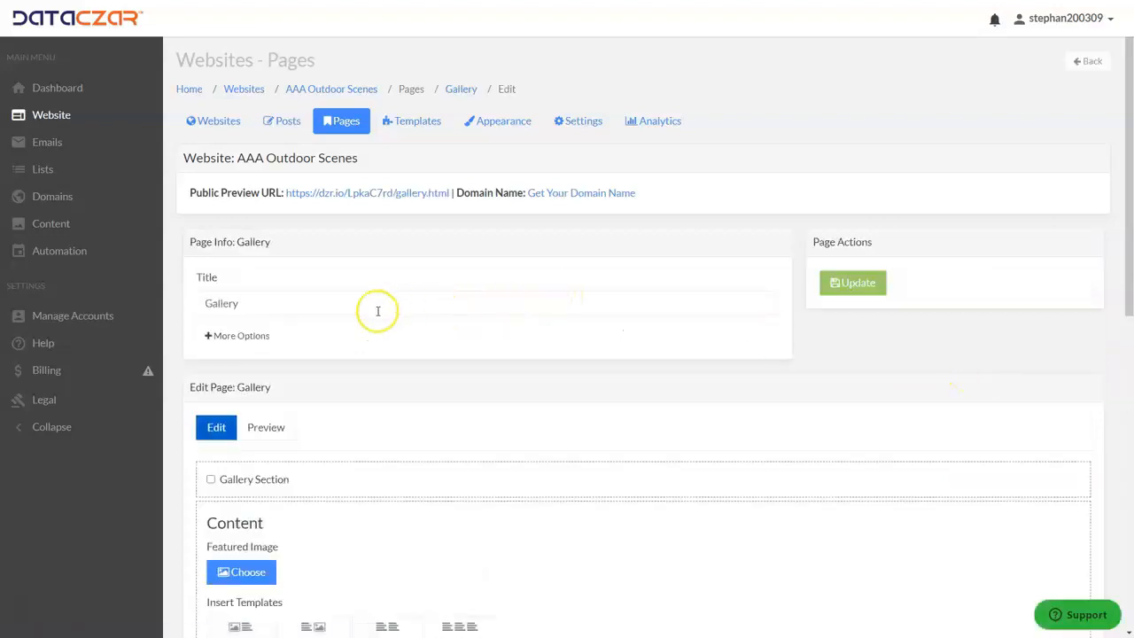
scroll(302, 248, down, 2)
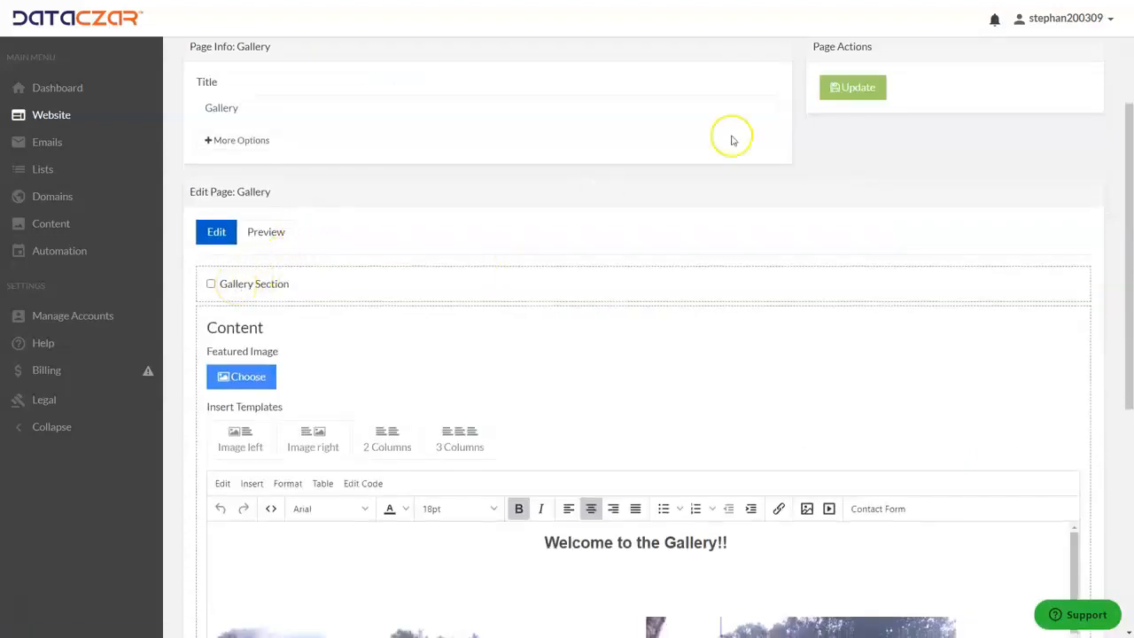
click(211, 285)
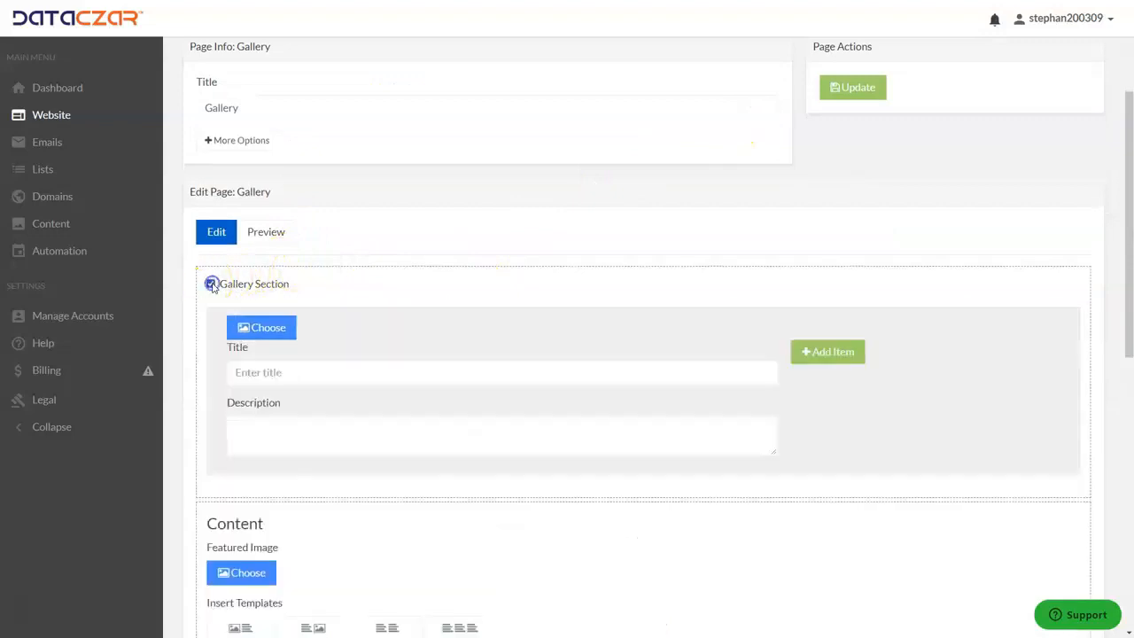
Choose the photo of the black cow in a foggy pasture from My Images as the first gallery item's picture.
click(273, 329)
click(370, 381)
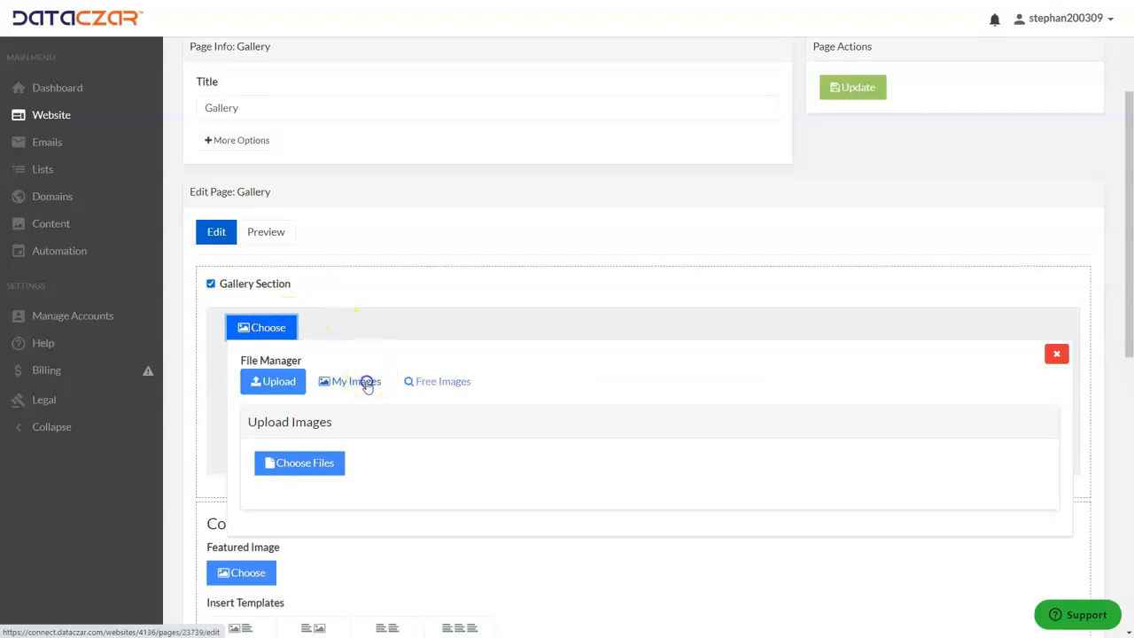
scroll(558, 325, down, 4)
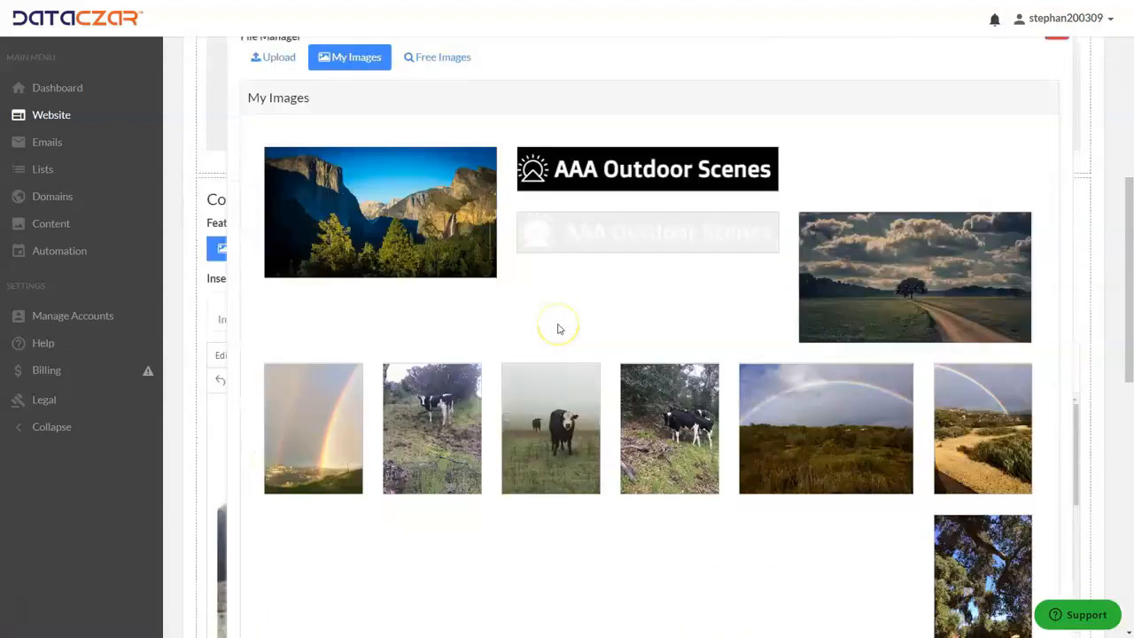
click(556, 423)
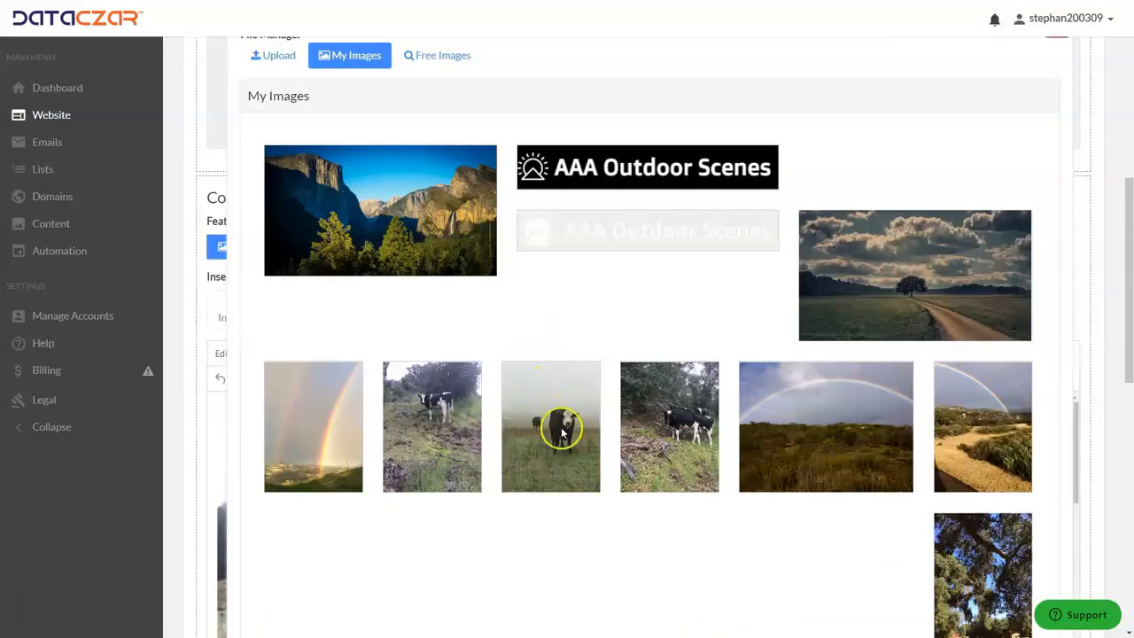
click(559, 428)
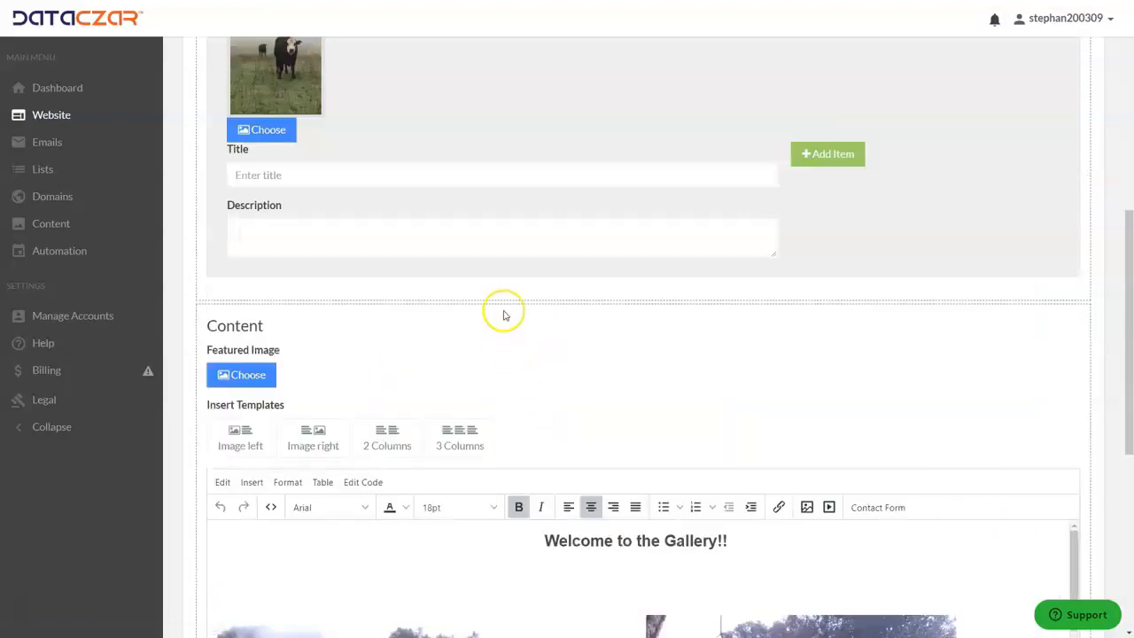
Title the foggy pasture item "Hiking With Cows", describe it as "Santa Ysabel East", and add it to the gallery.
scroll(355, 253, up, 2)
click(274, 304)
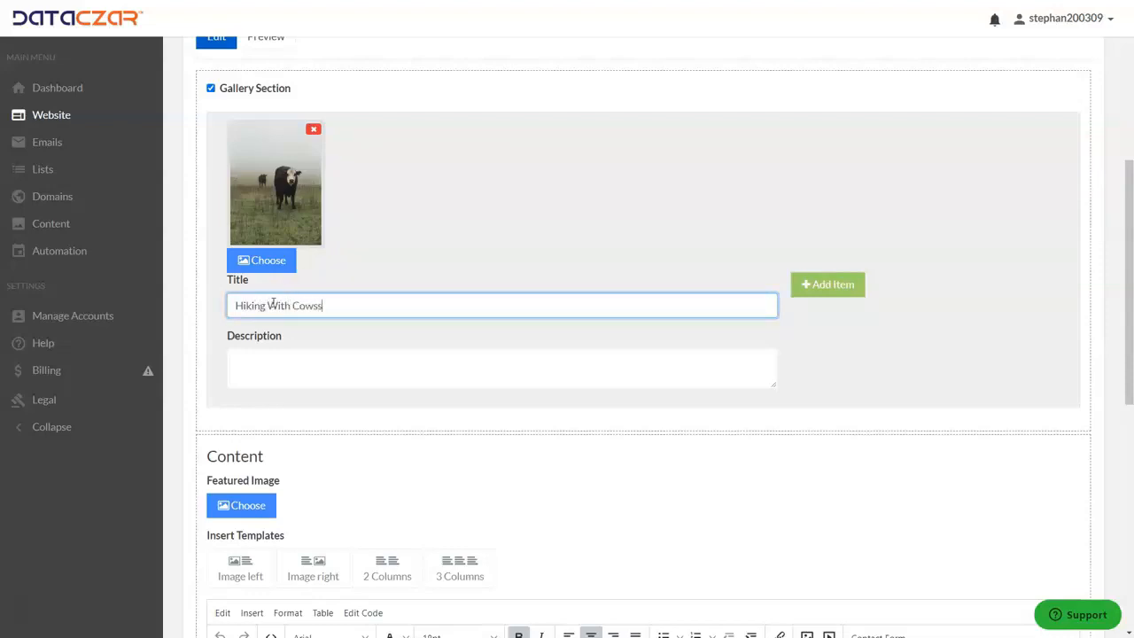
click(256, 355)
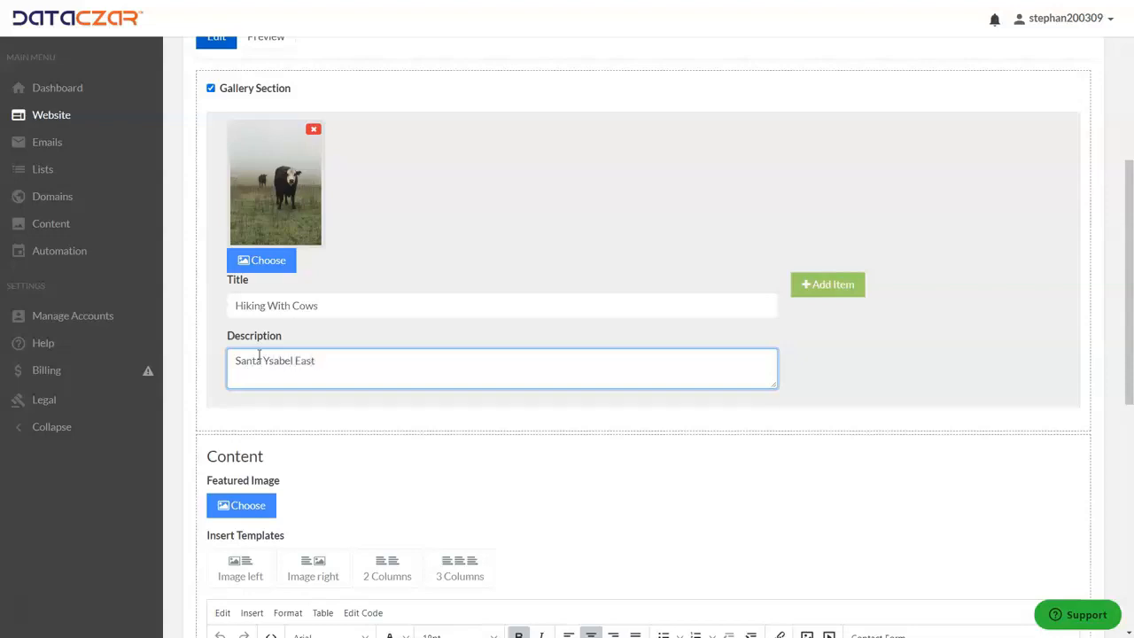
click(842, 284)
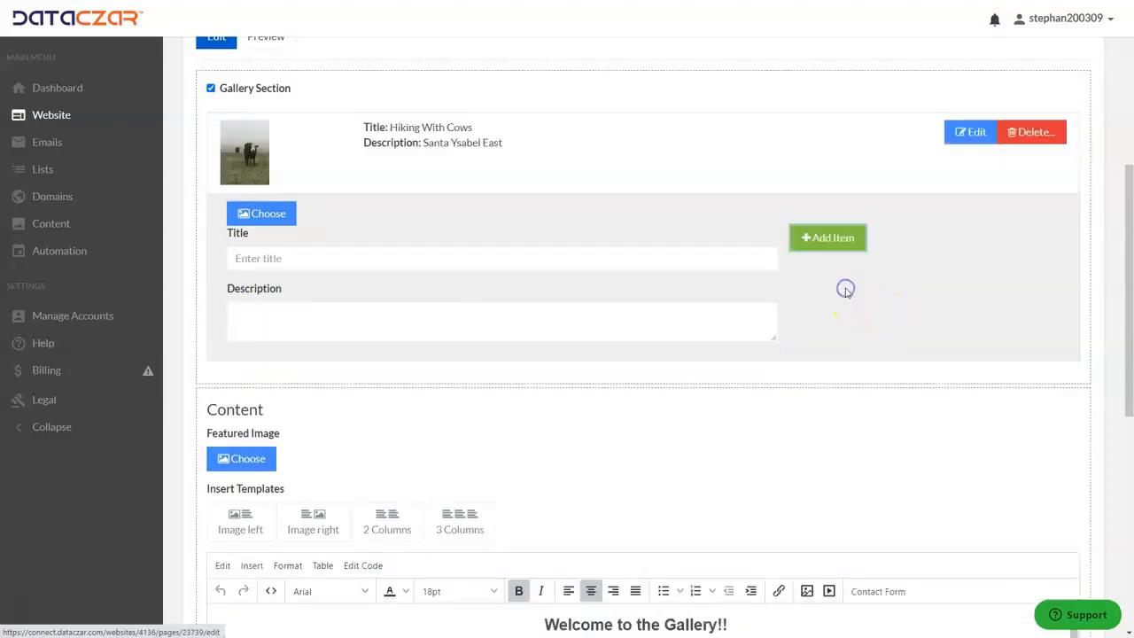
Choose the photo of black-and-white cows on a leafy slope from My Images as the second gallery item's picture.
click(266, 214)
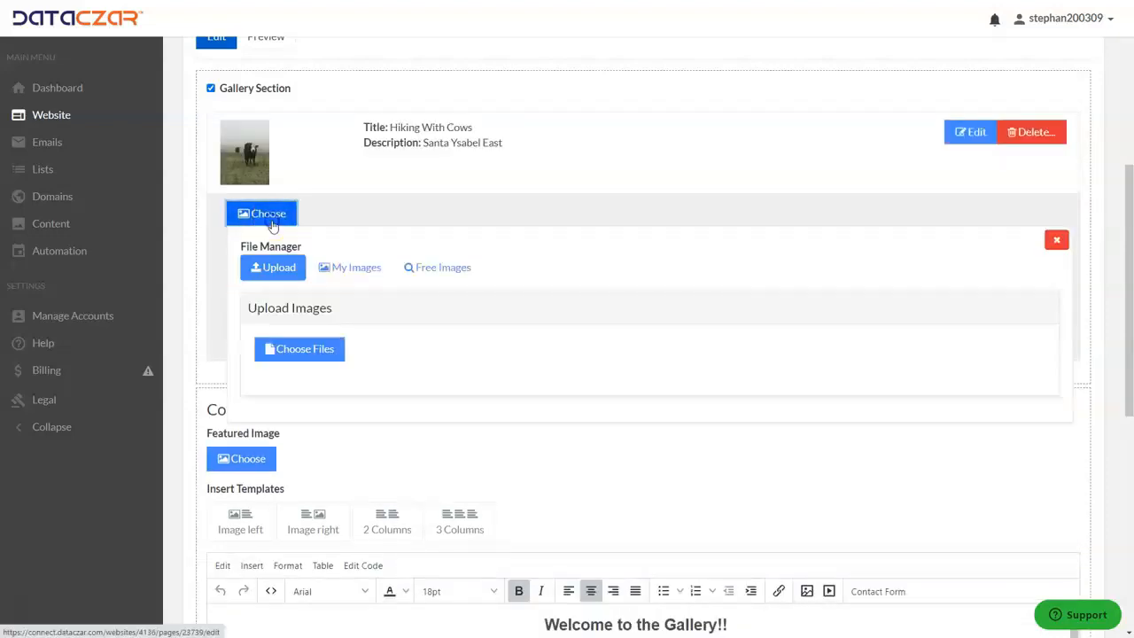
click(362, 268)
scroll(587, 430, down, 3)
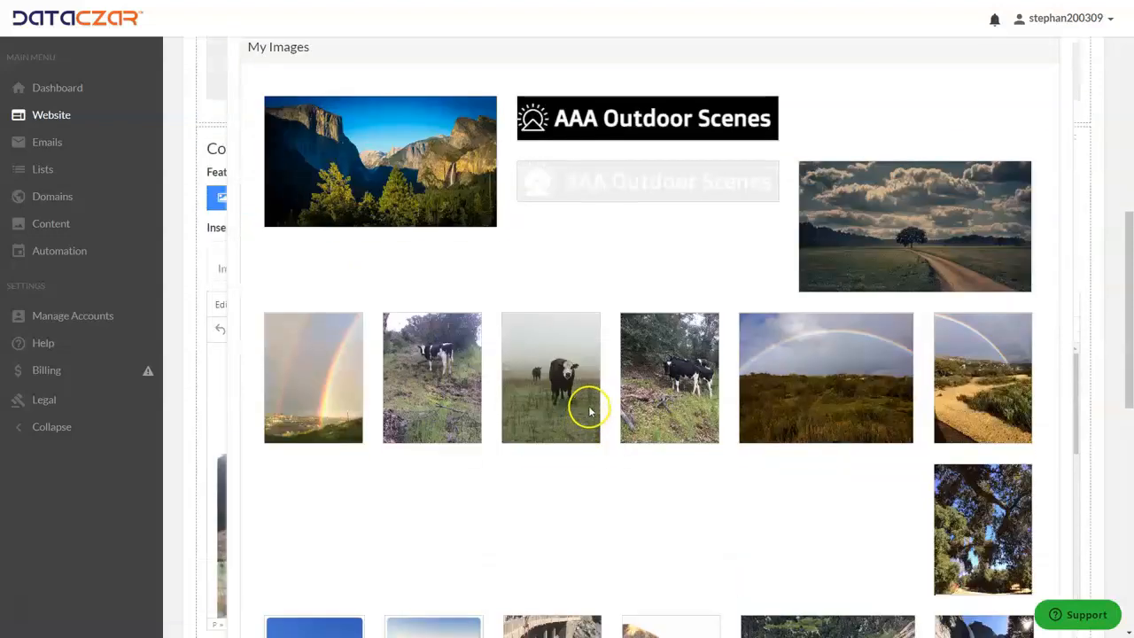
click(671, 379)
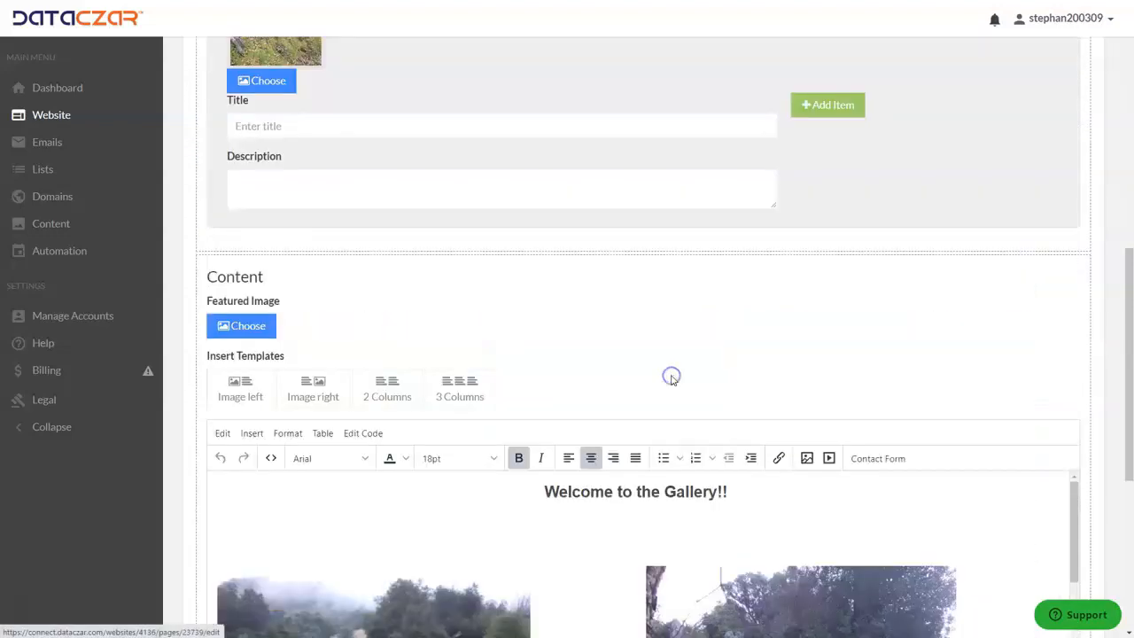
Title the second cow item "Hiking With Cows", describe it as "Eagle Rock Trail", and add it to the gallery.
click(265, 121)
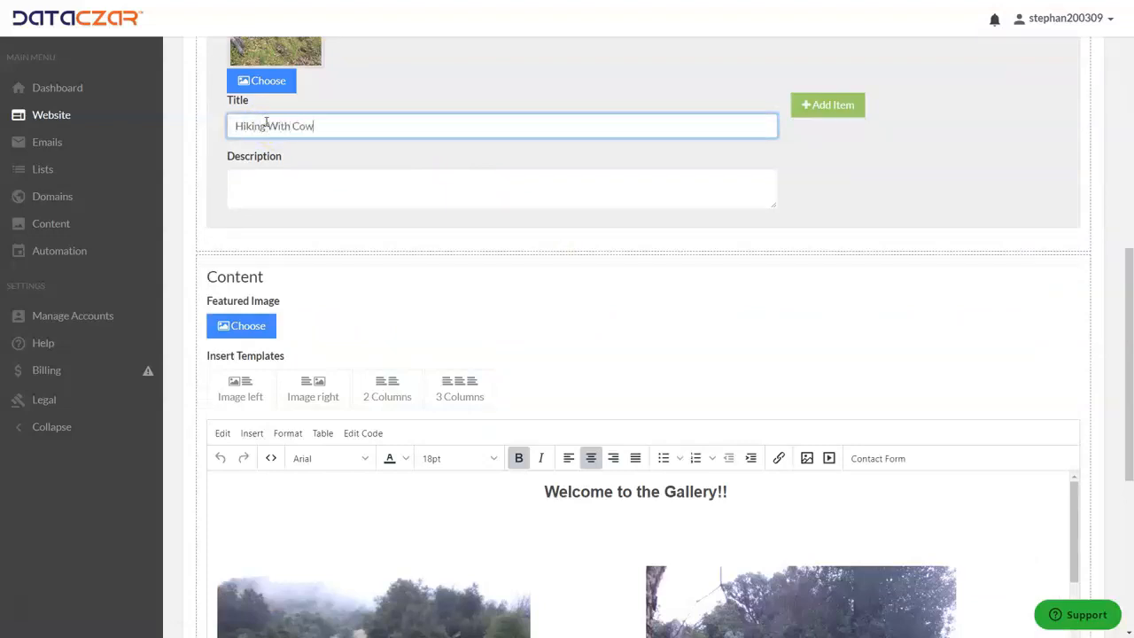
click(292, 194)
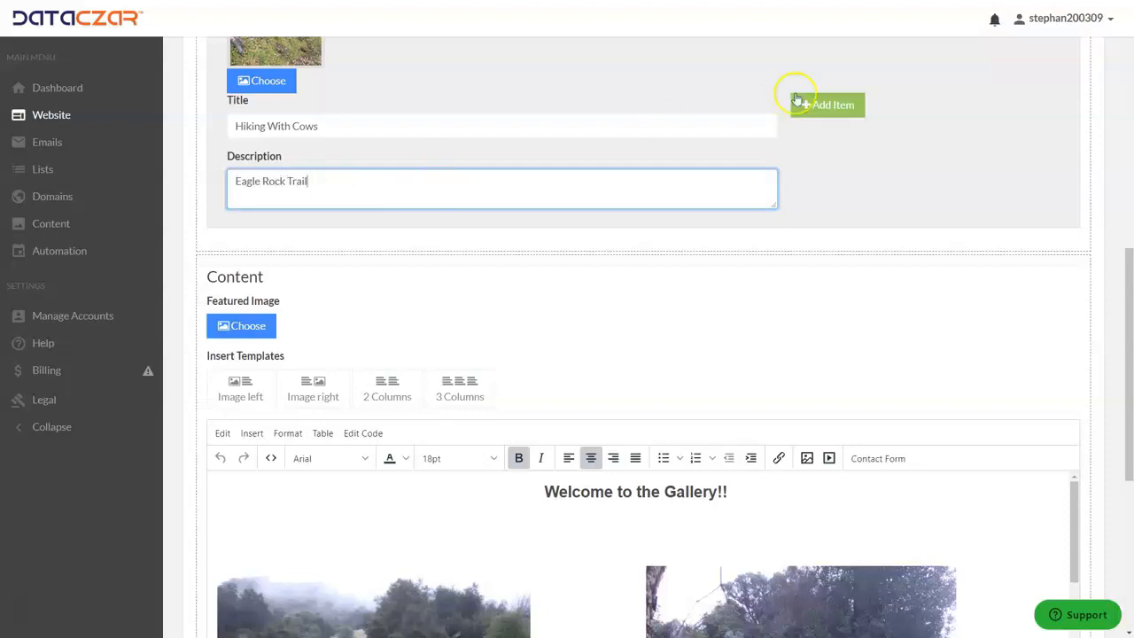
click(826, 105)
scroll(943, 172, up, 4)
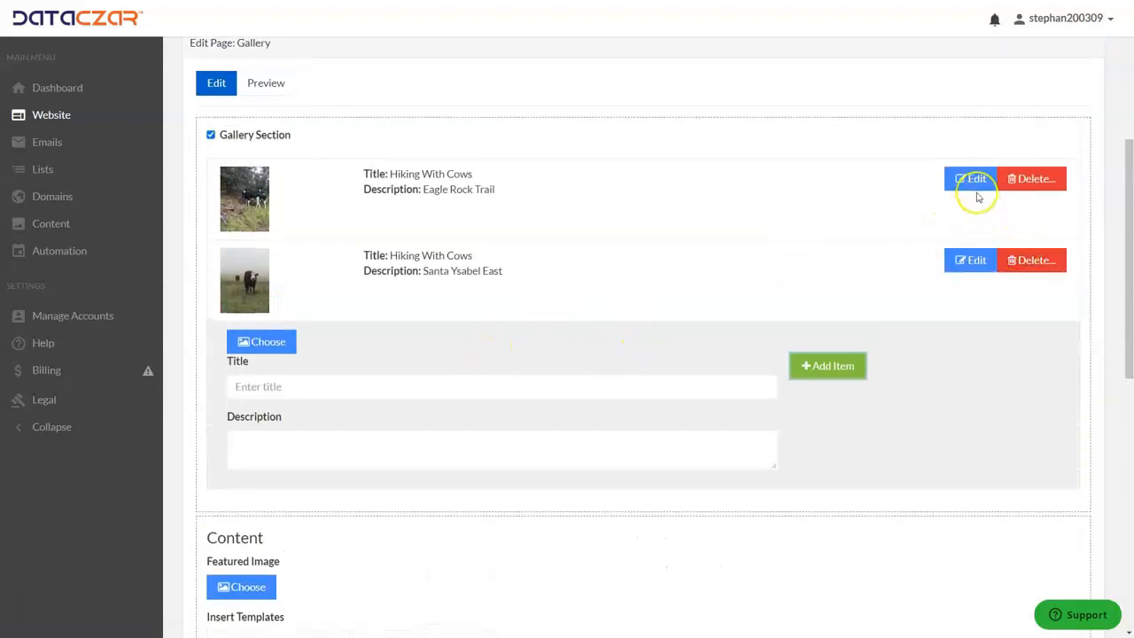
Update the Gallery page to save its gallery section, and return to the website's list of pages.
scroll(386, 308, down, 1)
scroll(387, 308, down, 8)
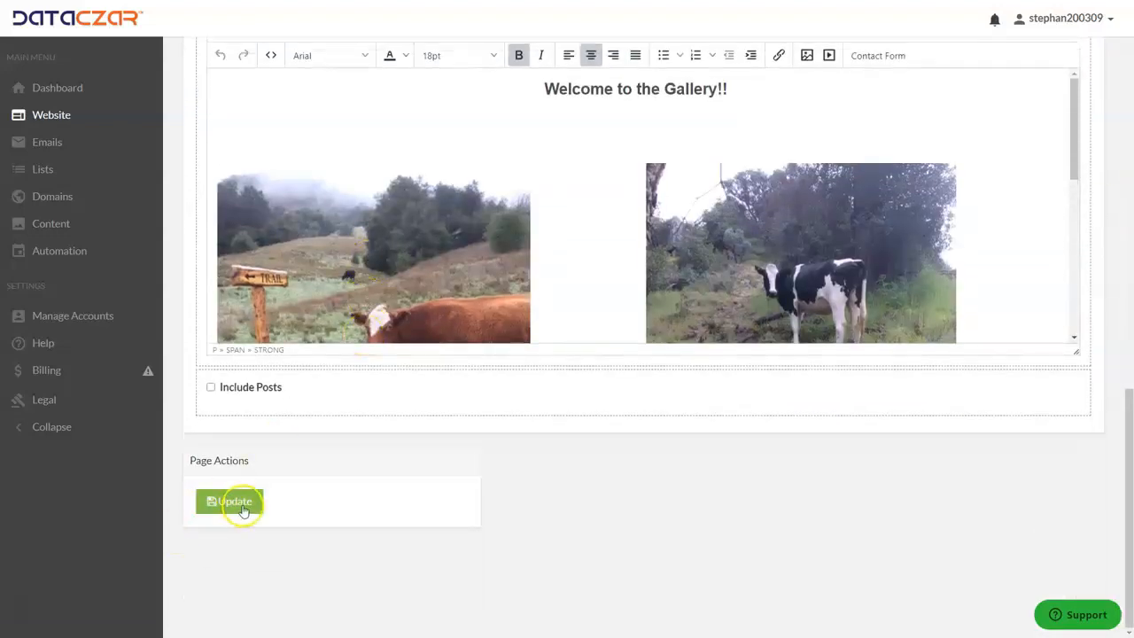
click(243, 510)
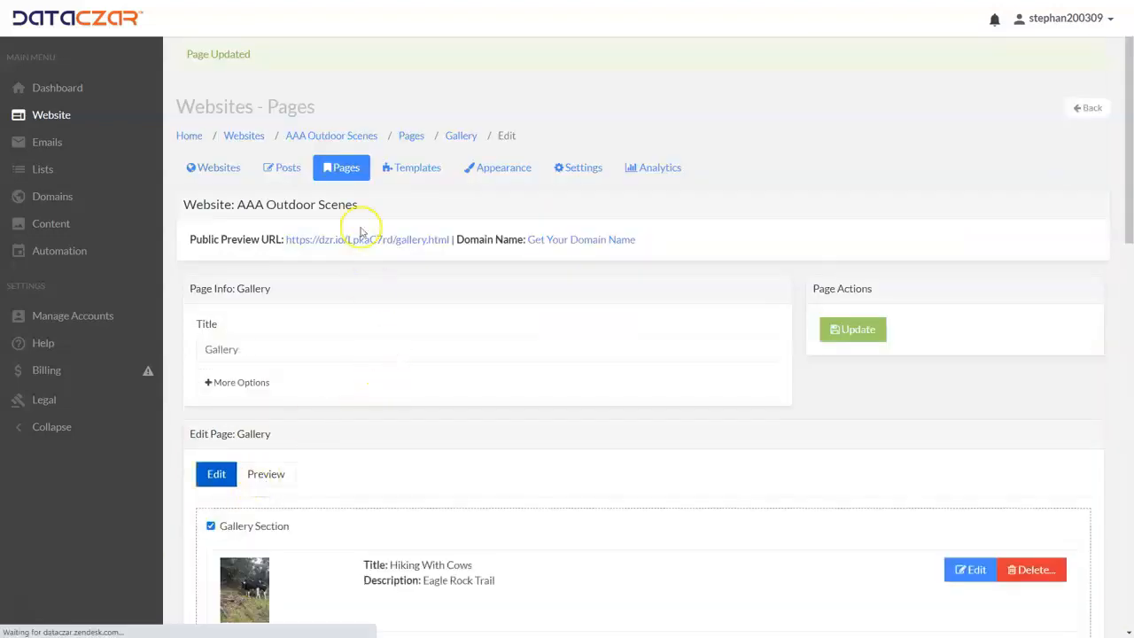
click(342, 167)
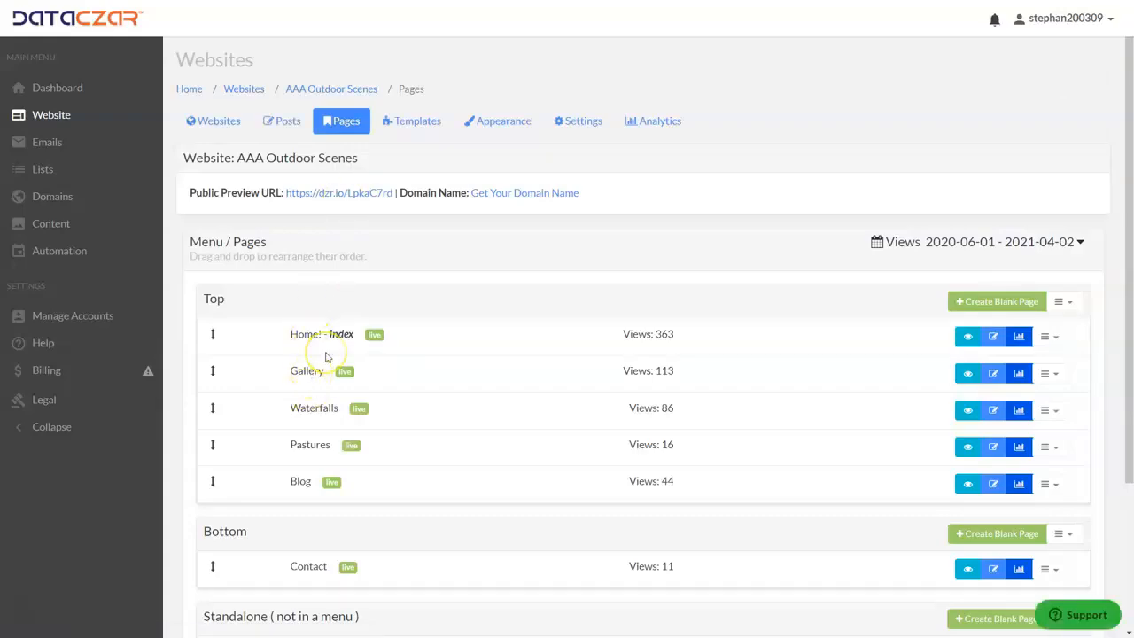
View the public Home! page and advance its gallery slideshow to check both photos and their captions.
click(326, 355)
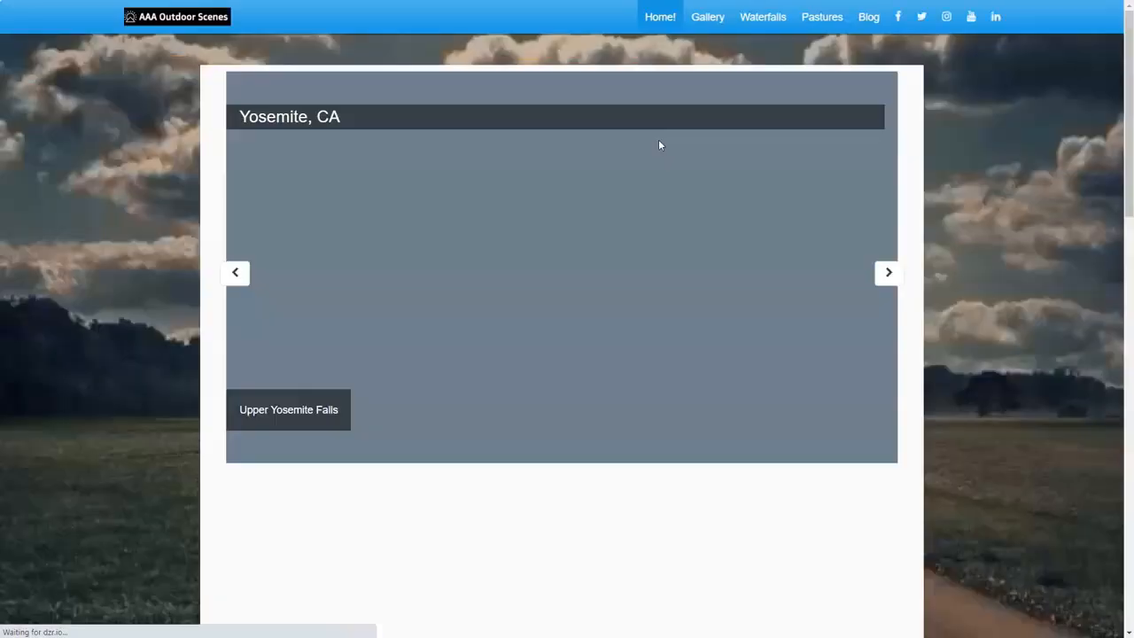
scroll(658, 139, down, 5)
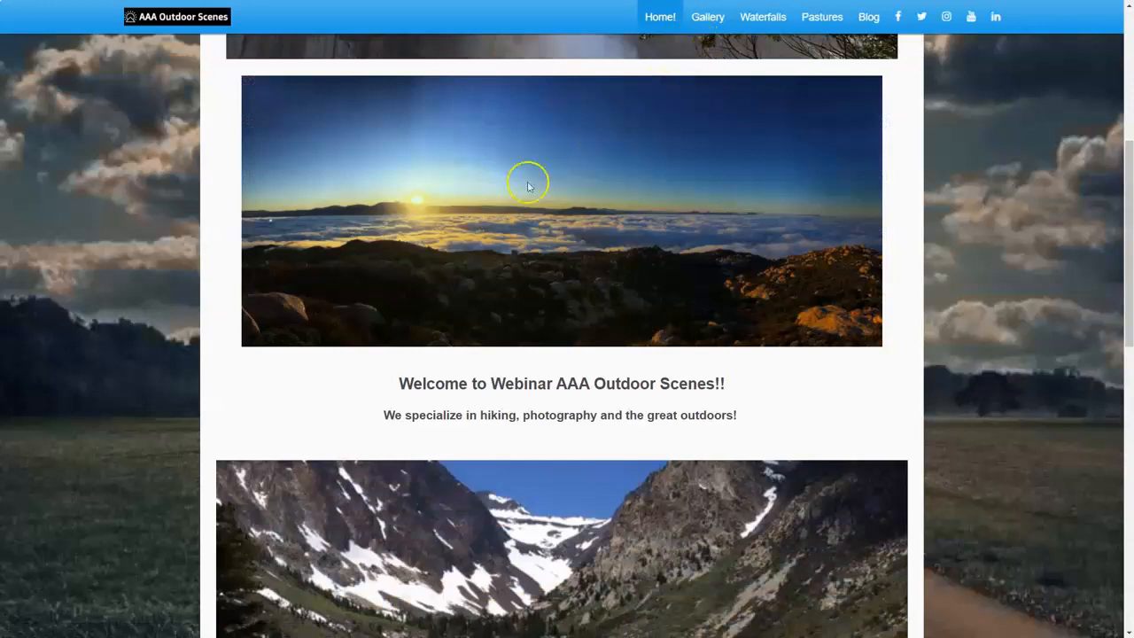
scroll(618, 230, up, 5)
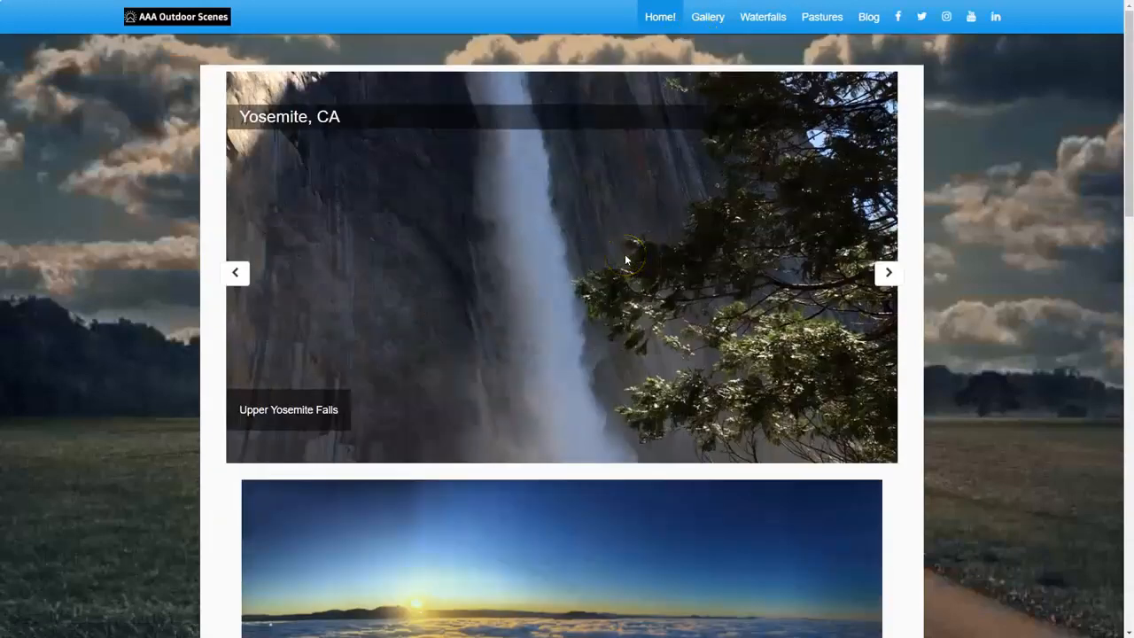
click(889, 276)
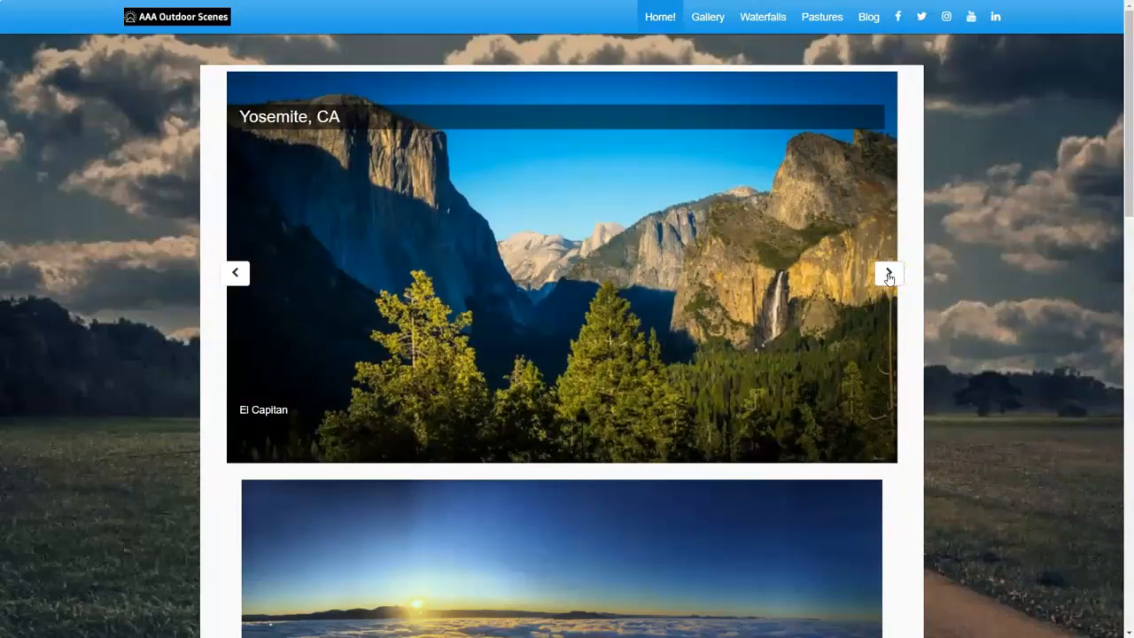
scroll(825, 354, down, 8)
scroll(824, 358, up, 4)
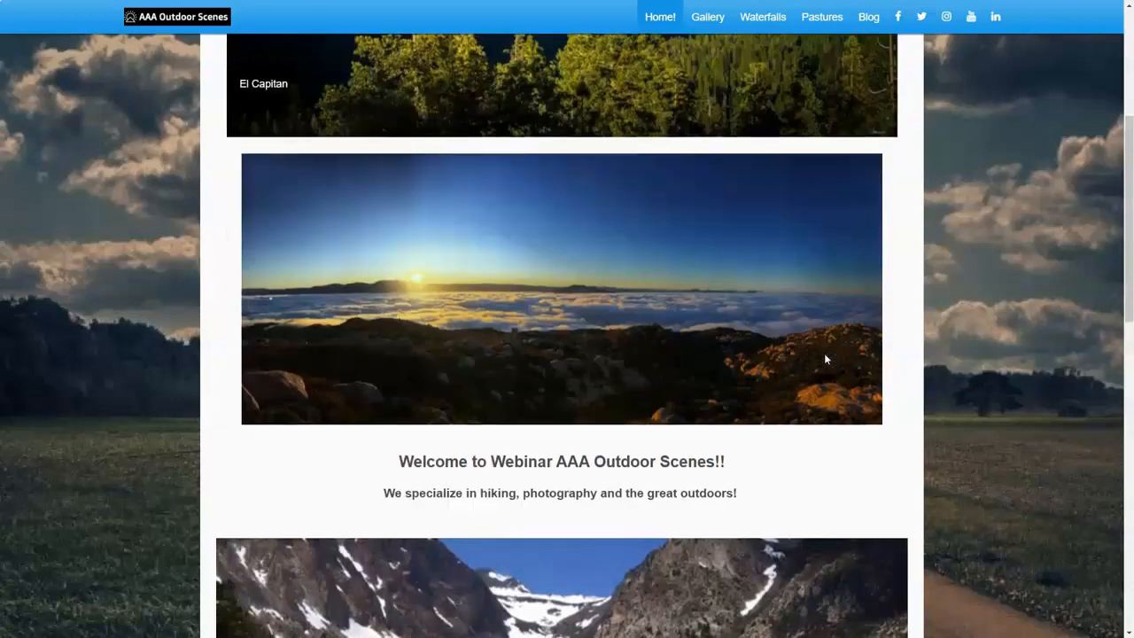
scroll(824, 358, up, 3)
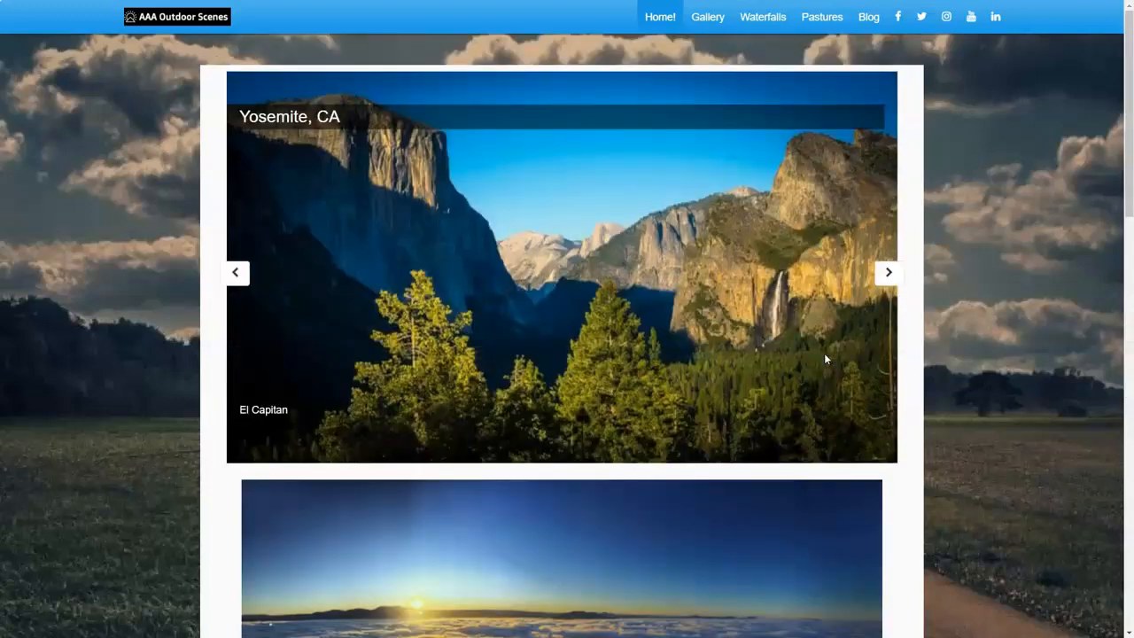
View the public Gallery page, advance its slideshow to check both cow photos, and close the site preview.
click(717, 20)
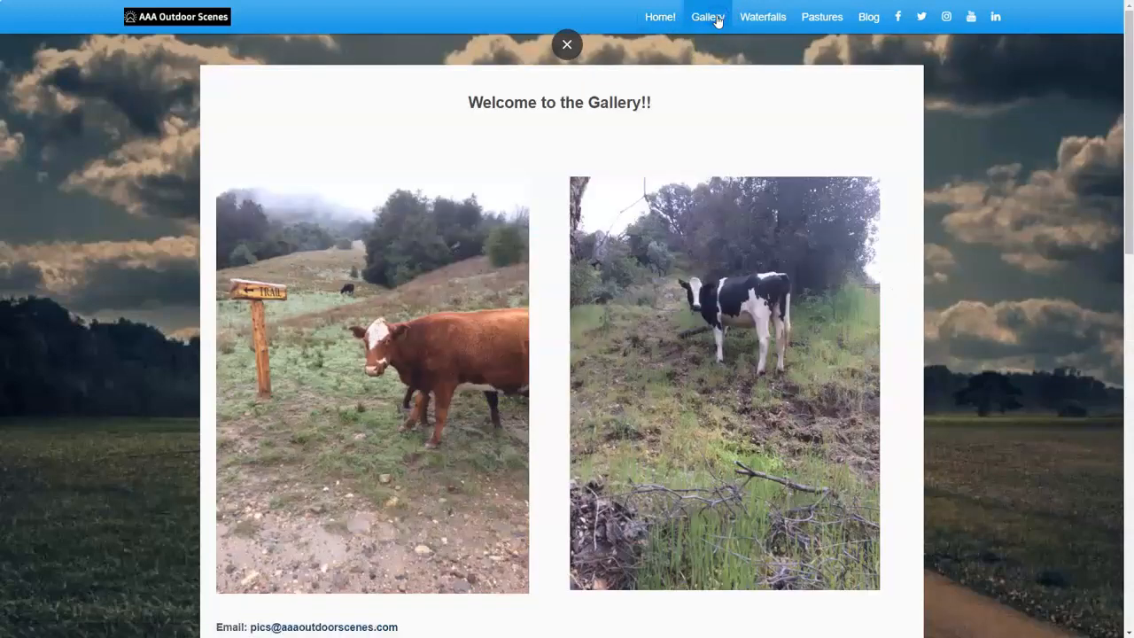
click(719, 214)
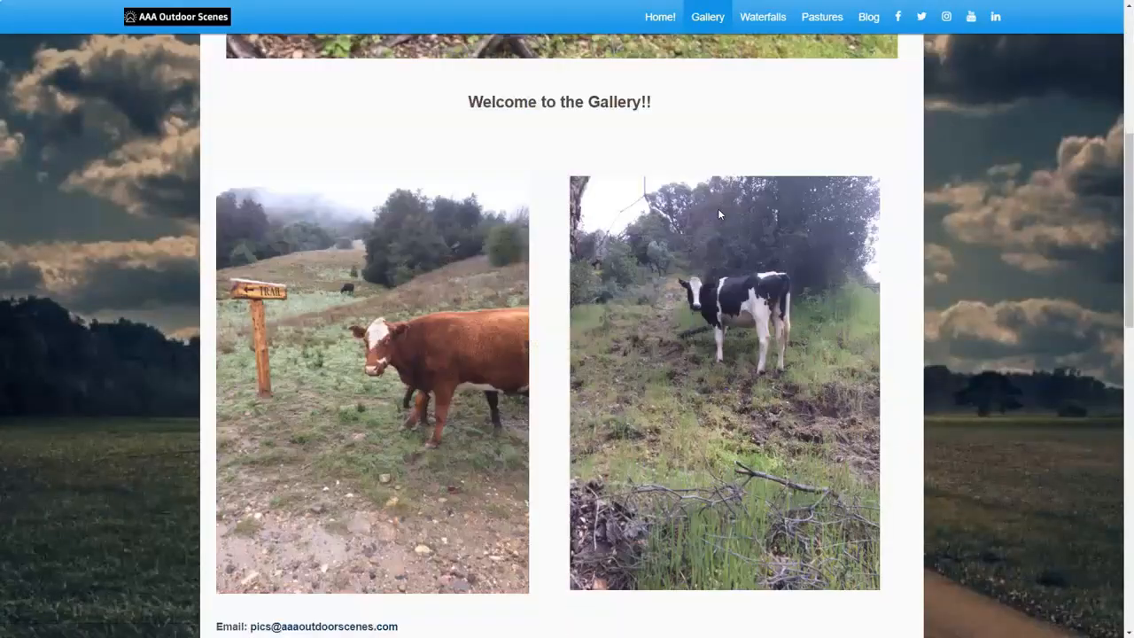
click(732, 186)
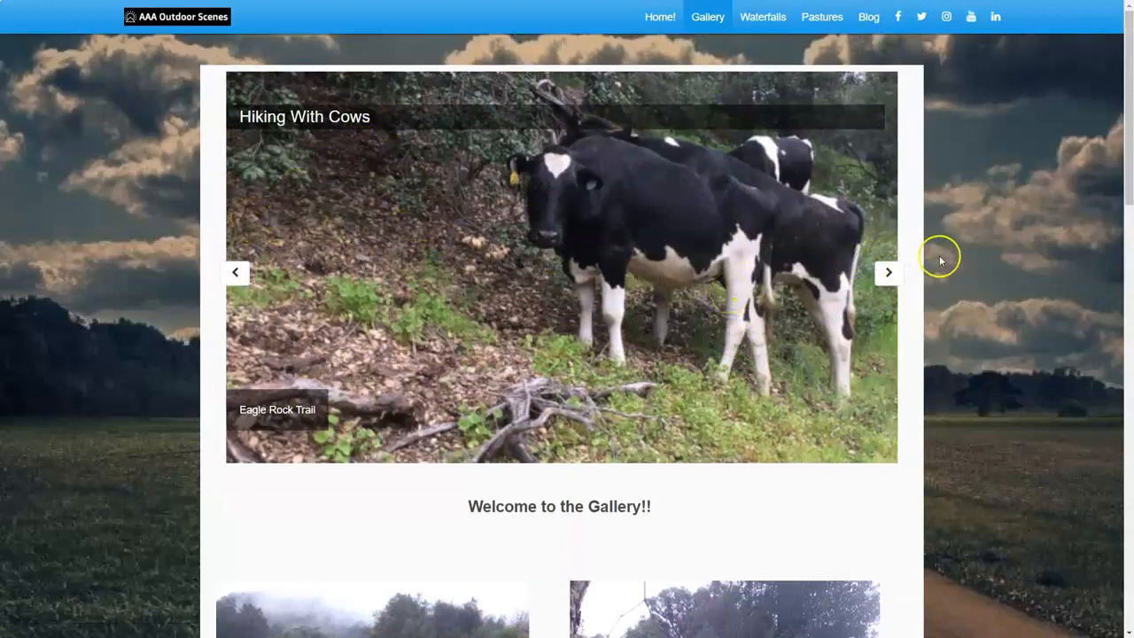
click(889, 275)
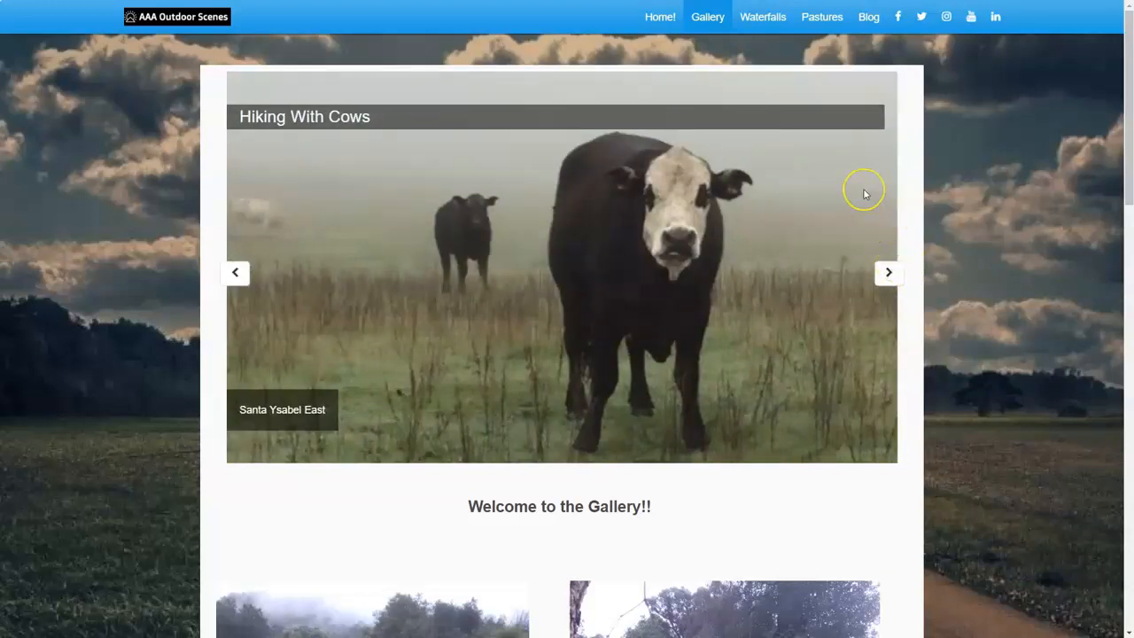
key(ctrl+w)
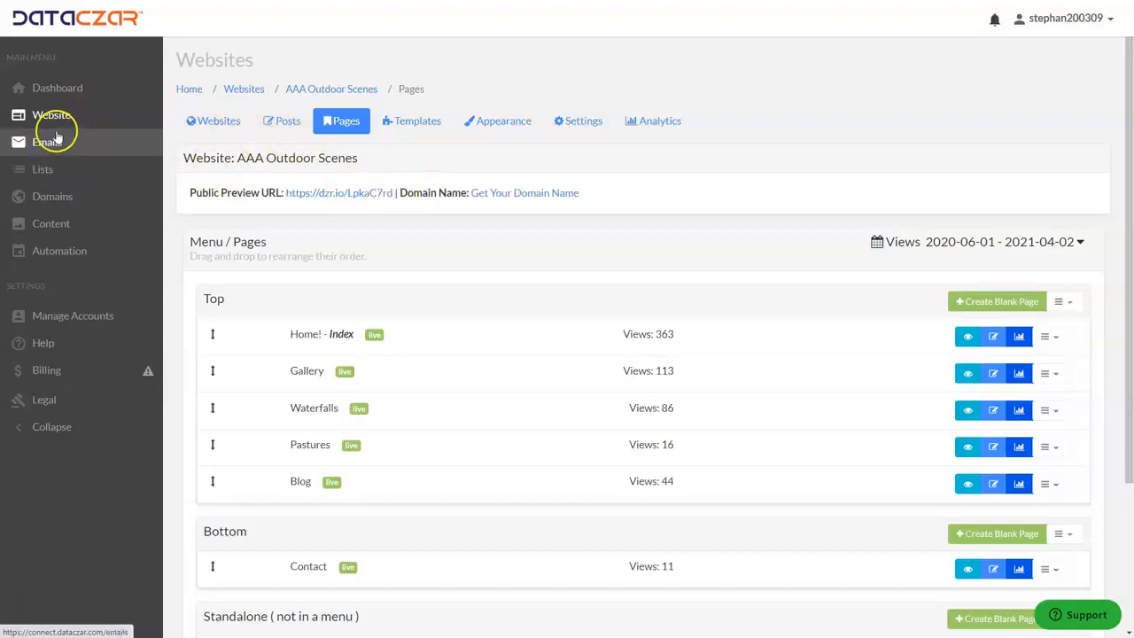
Open the Help Center from the Help page, look over its topic lists, and return to the dashboard.
click(45, 345)
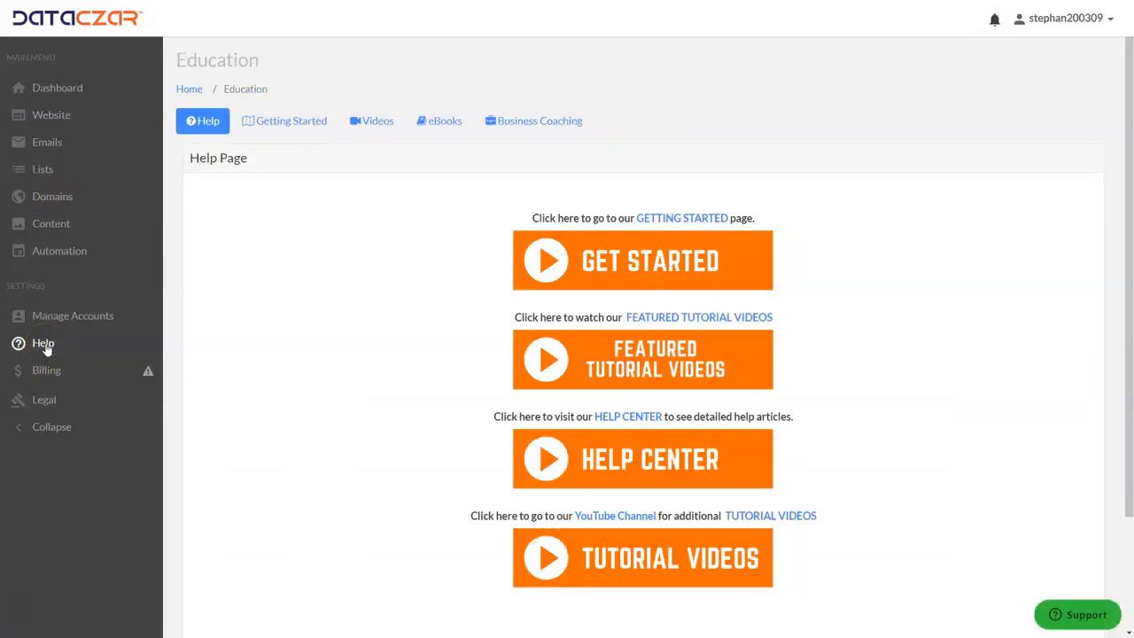
click(646, 465)
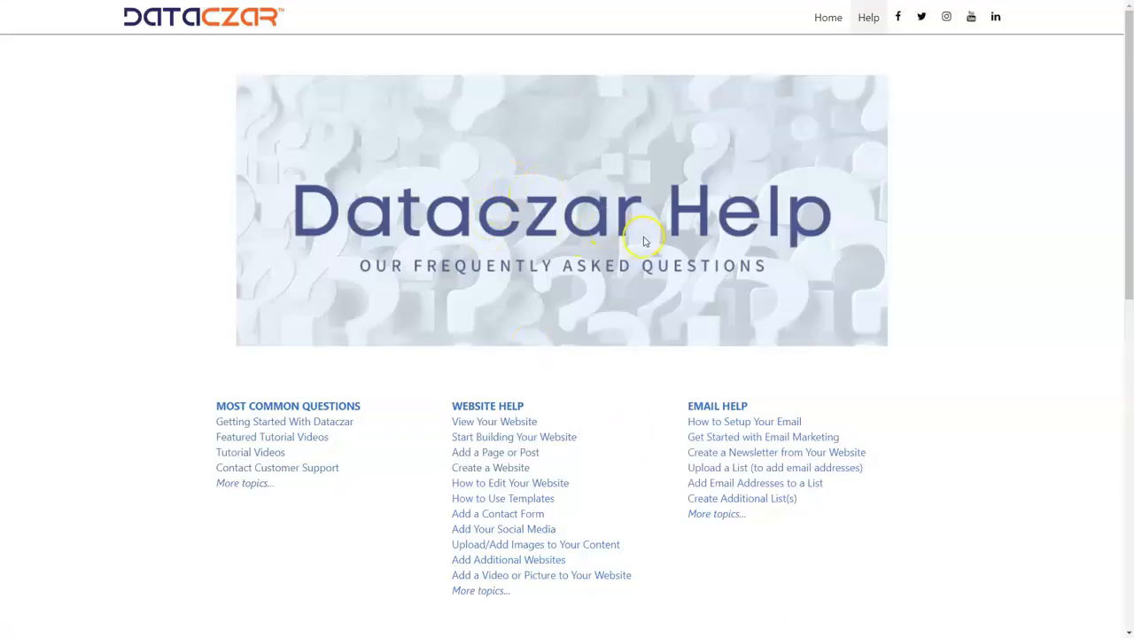
scroll(752, 275, down, 4)
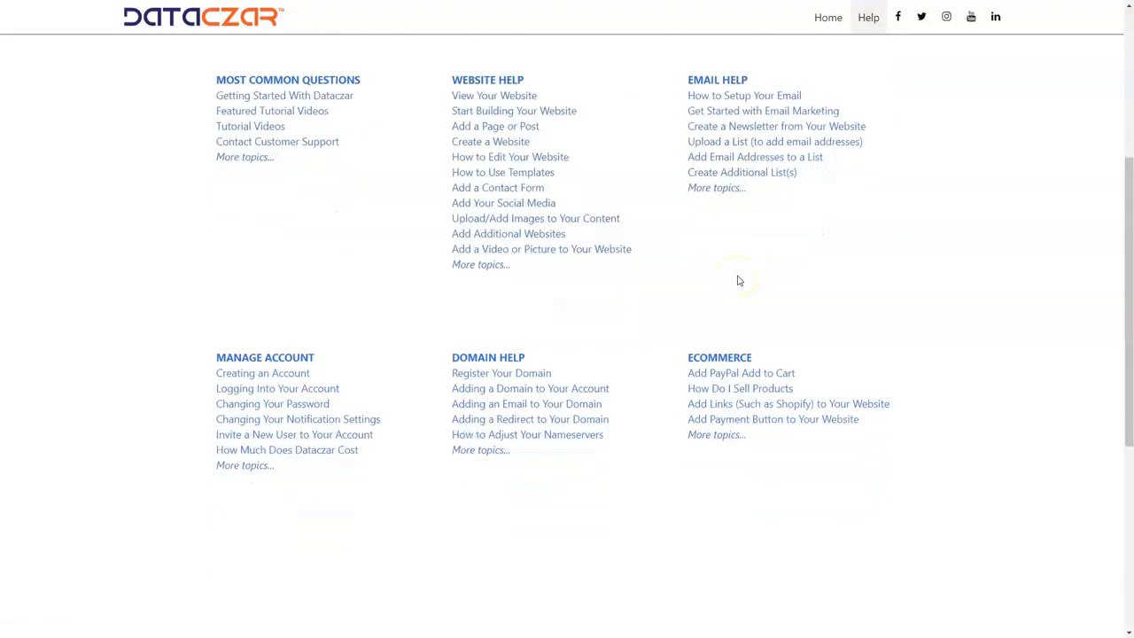
scroll(539, 392, up, 1)
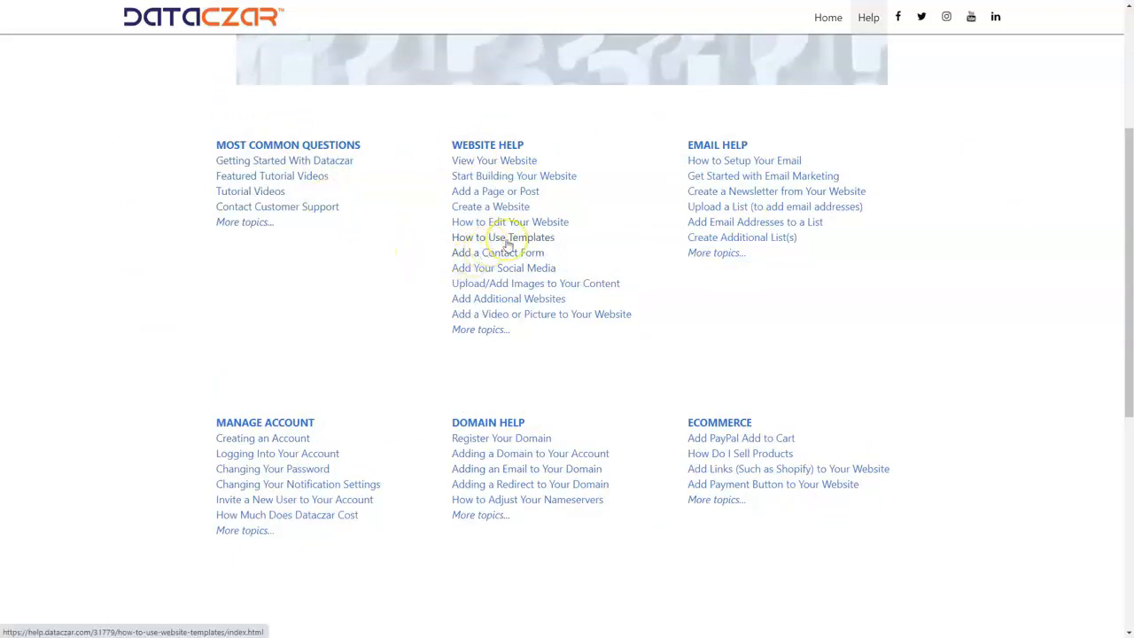
click(286, 178)
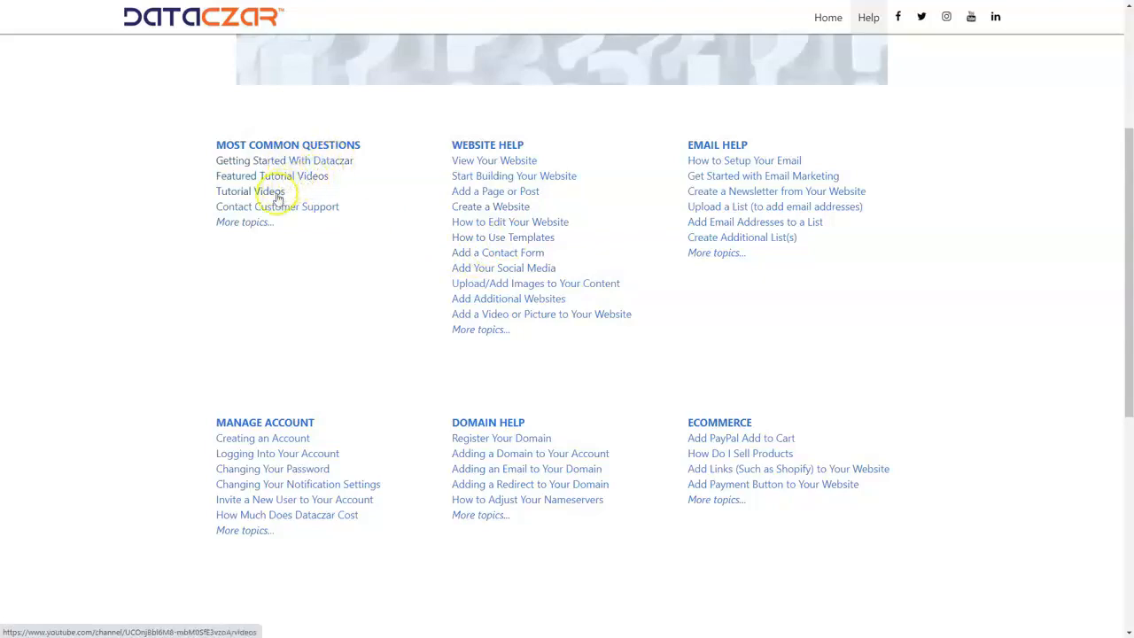
scroll(613, 223, up, 3)
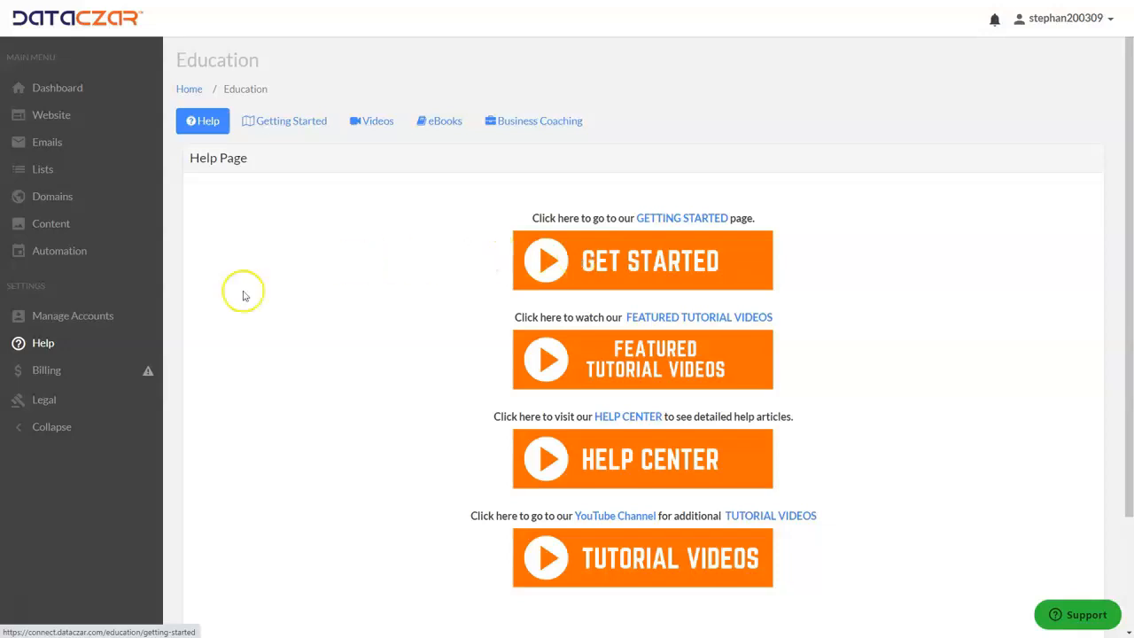
click(57, 89)
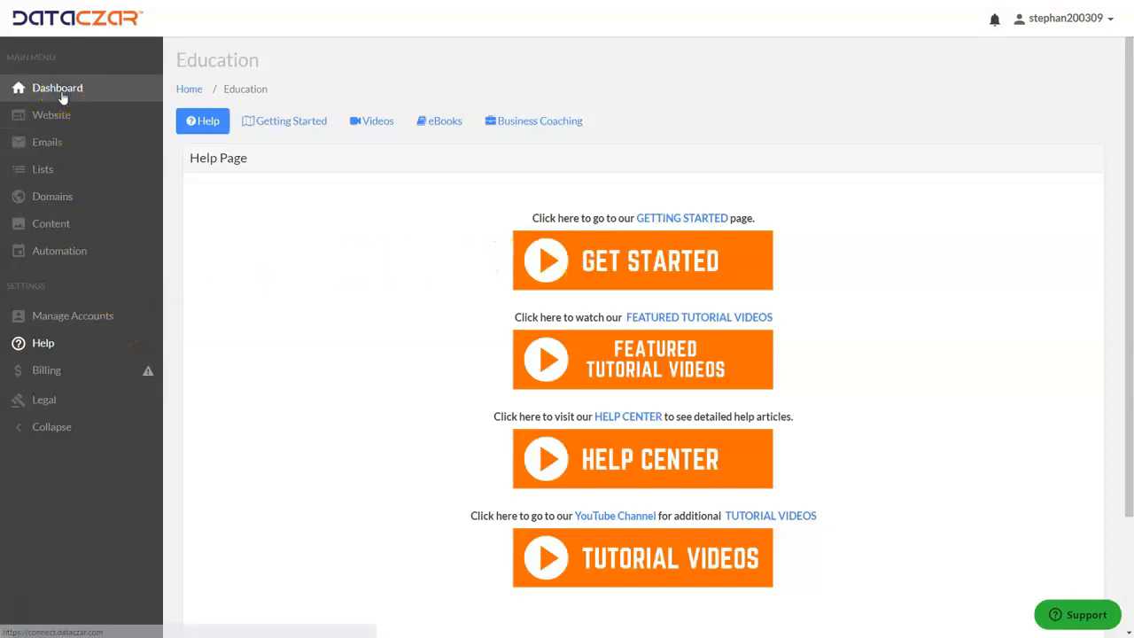